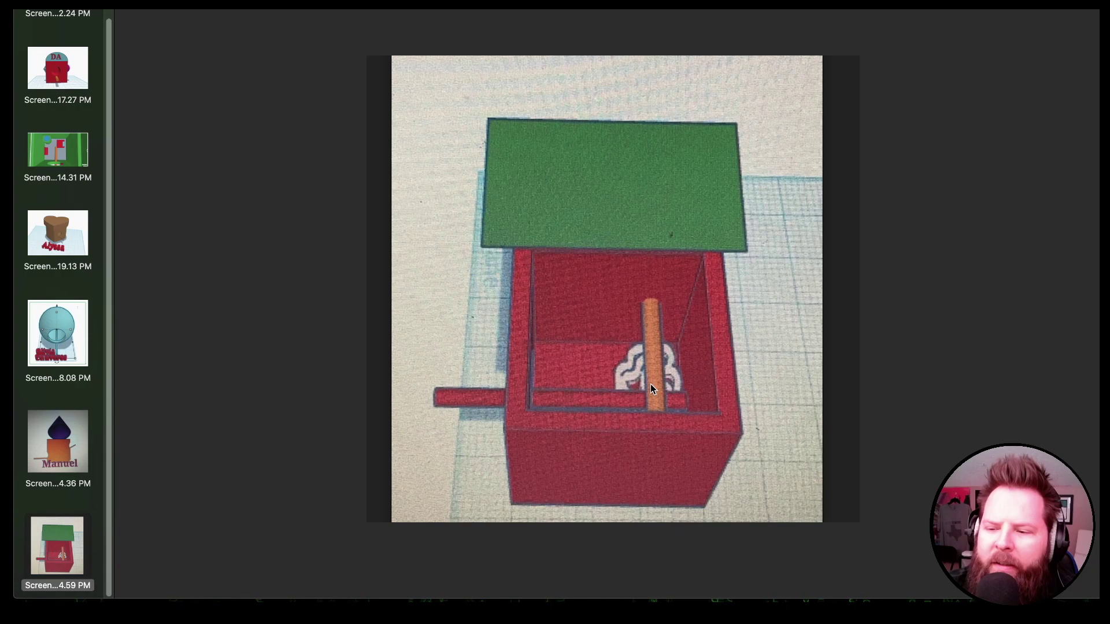
Step: Examine the example birdhouse screenshots one after another, including their roofs, entrance holes, perches and interiors
key(Page_Up)
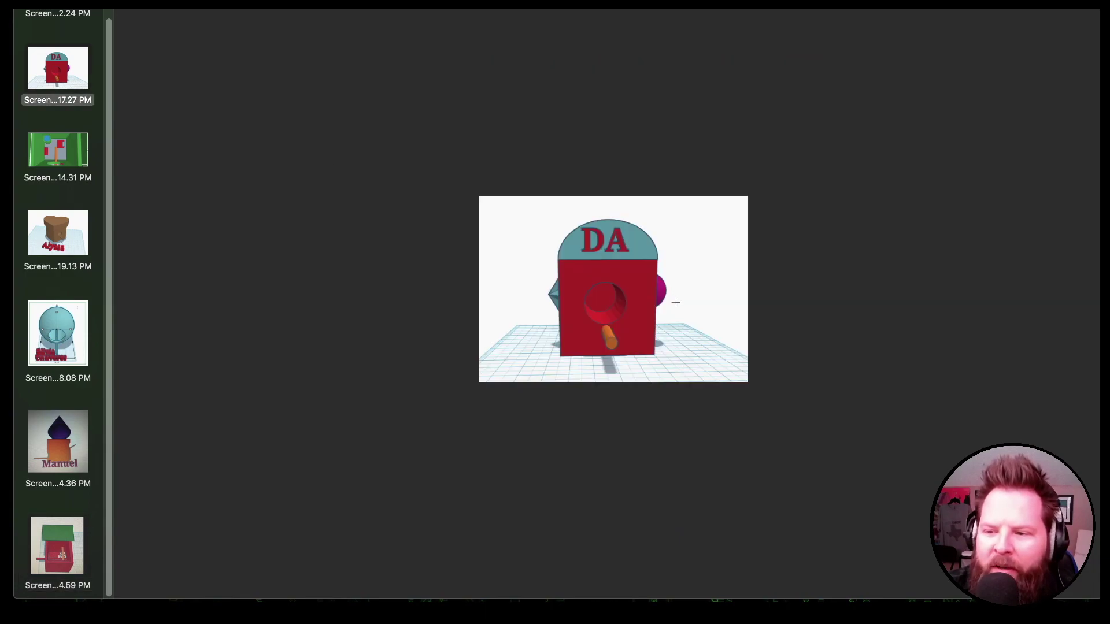
key(super+plus)
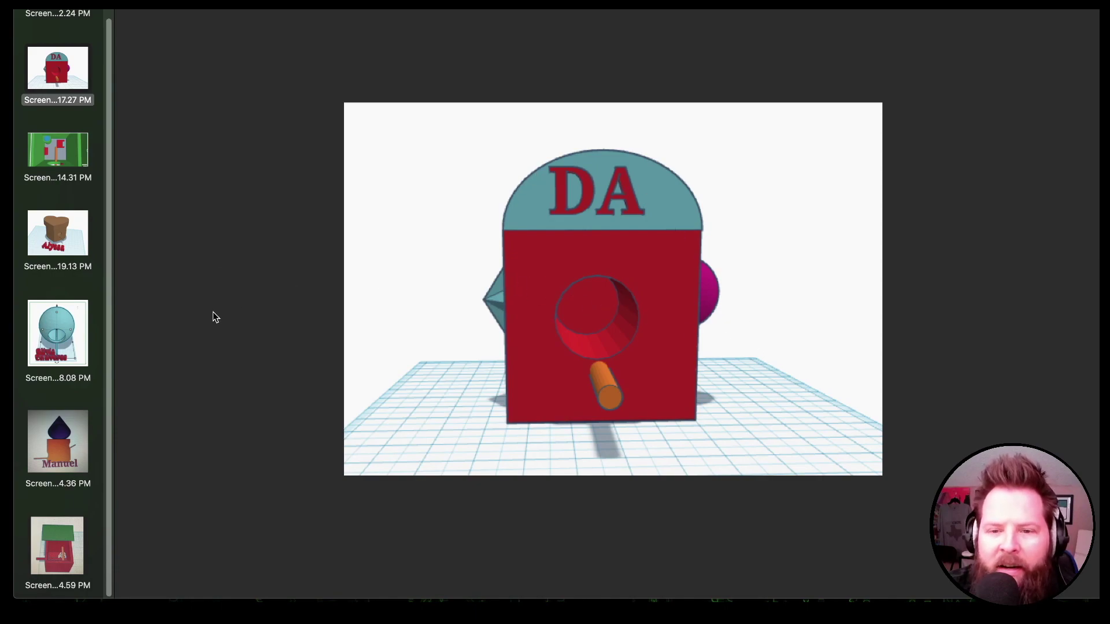
click(50, 156)
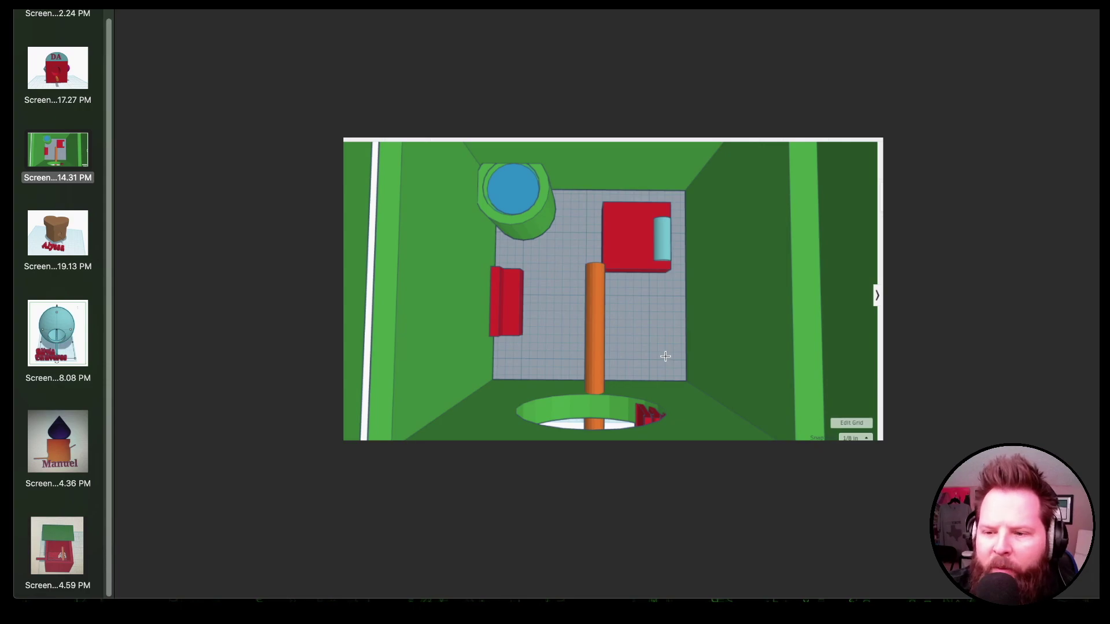
key(Down)
key(Down)
key(Down)
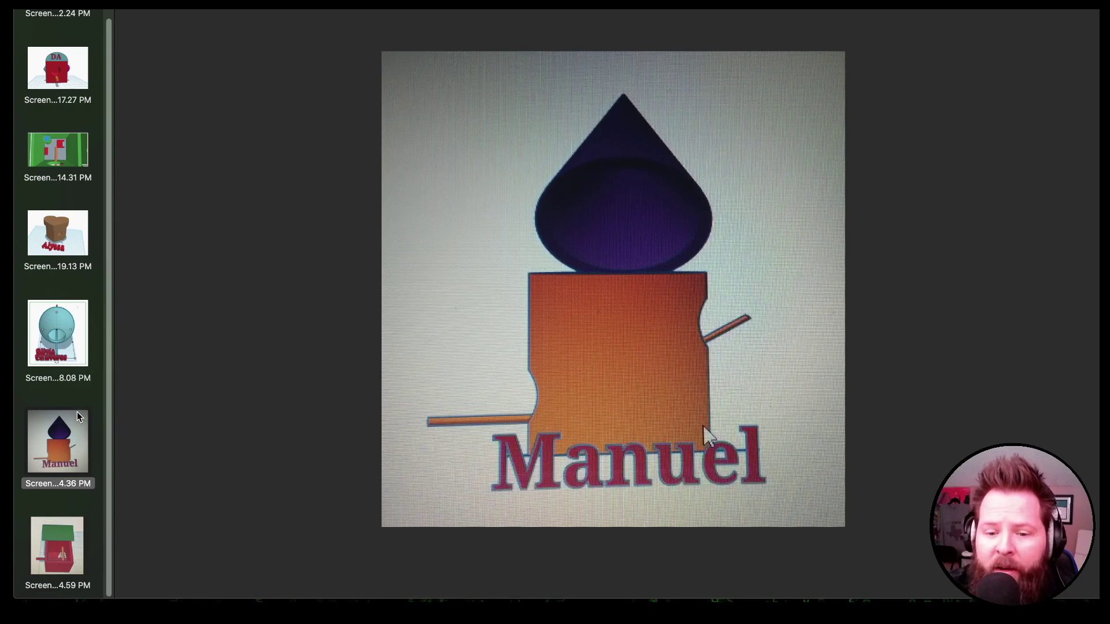
click(69, 347)
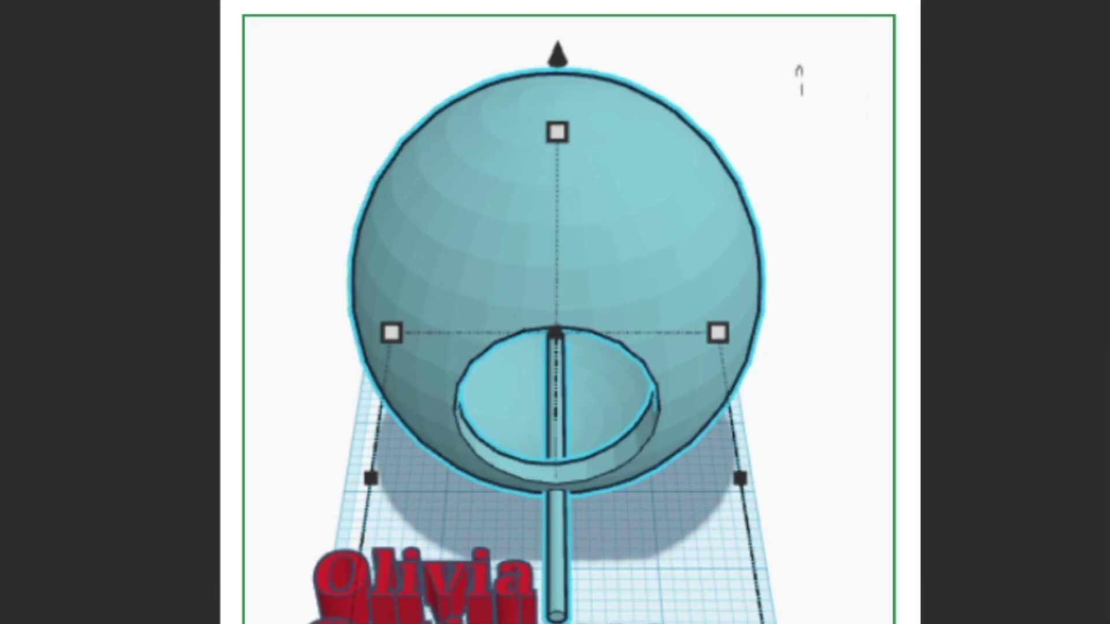
key(Up)
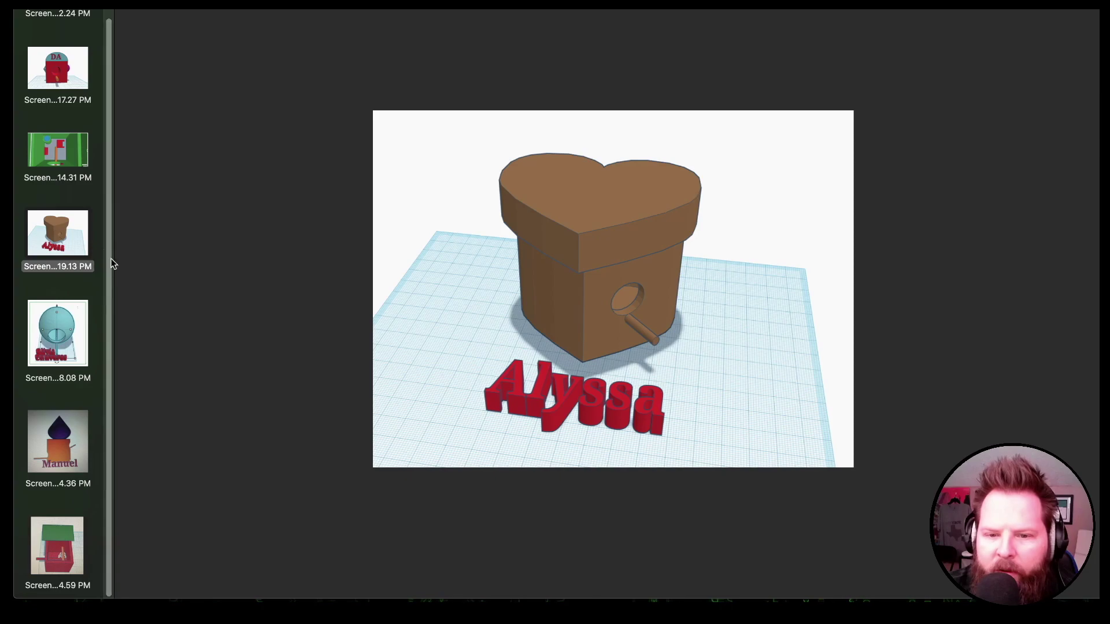
click(73, 21)
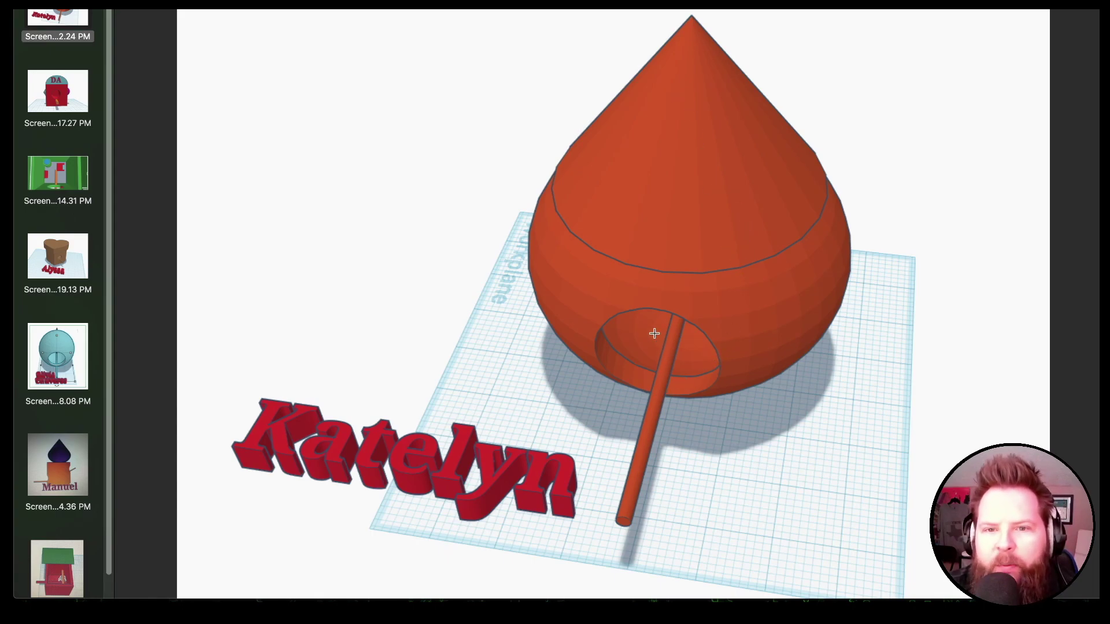
scroll(106, 117, up, 2)
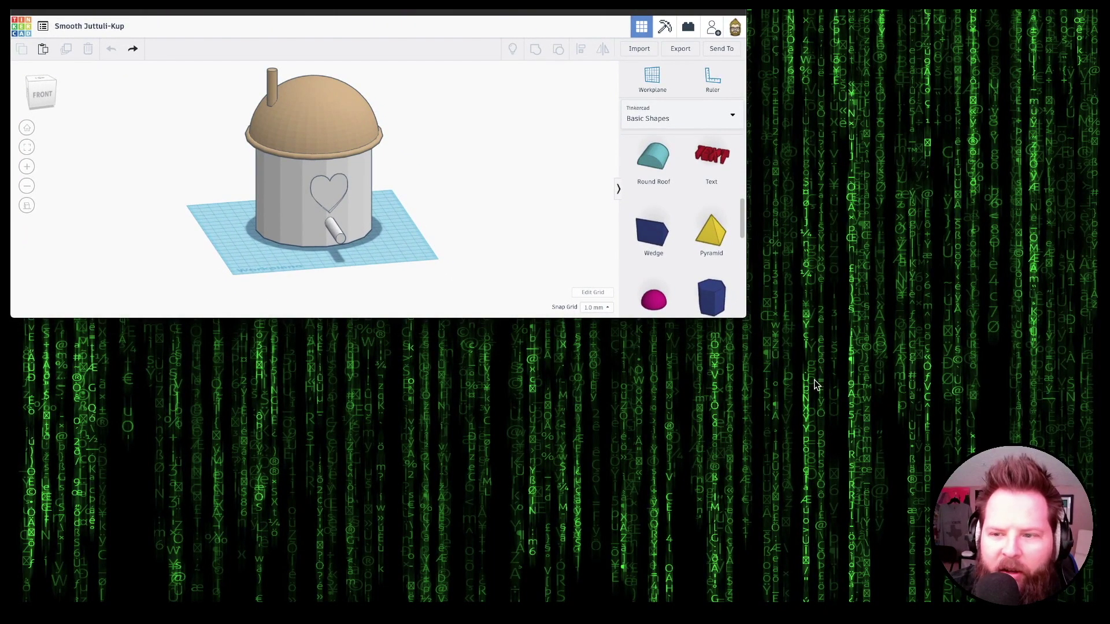
Step: Switch to Tinkercad, enlarge its window to fill the screen and view the birdhouse from directly above
drag(746, 316, 1096, 598)
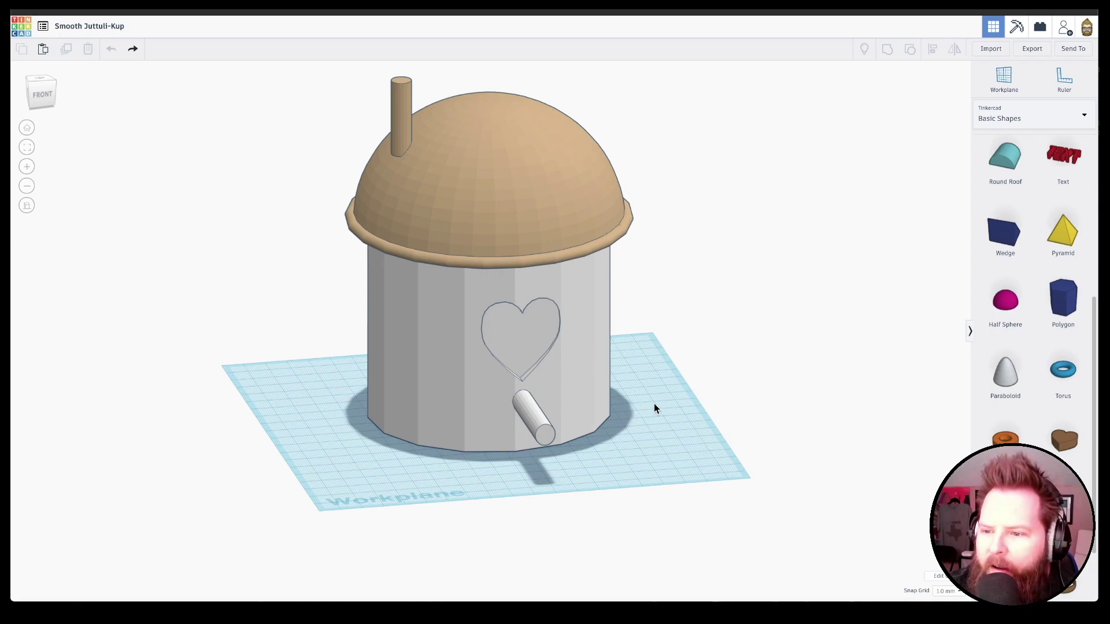
right_drag(653, 403, 493, 508)
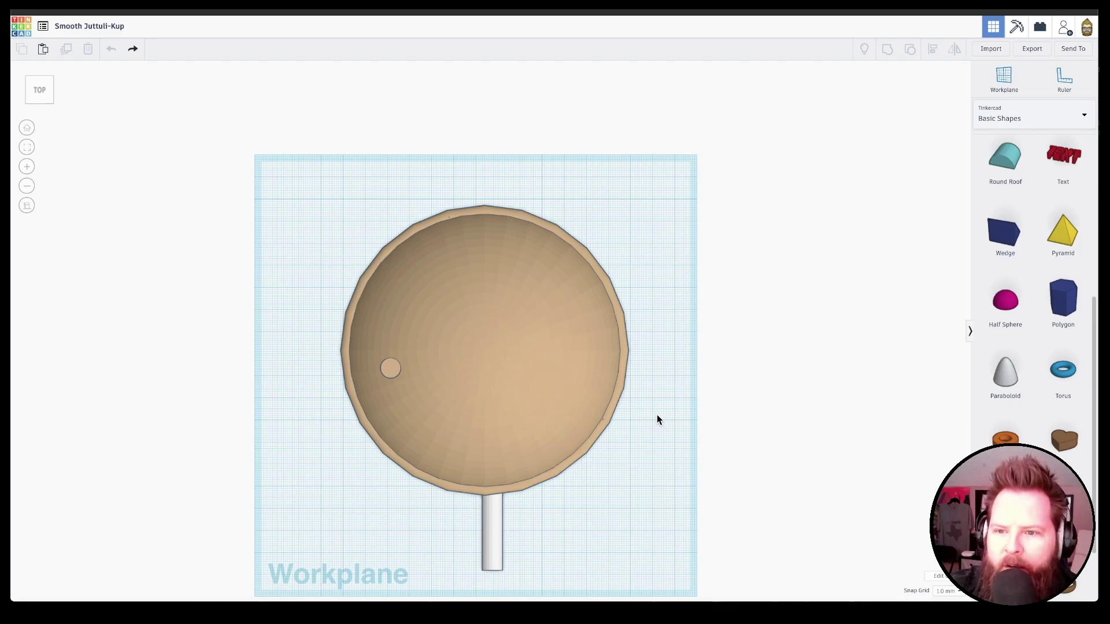
middle_drag(657, 419, 664, 379)
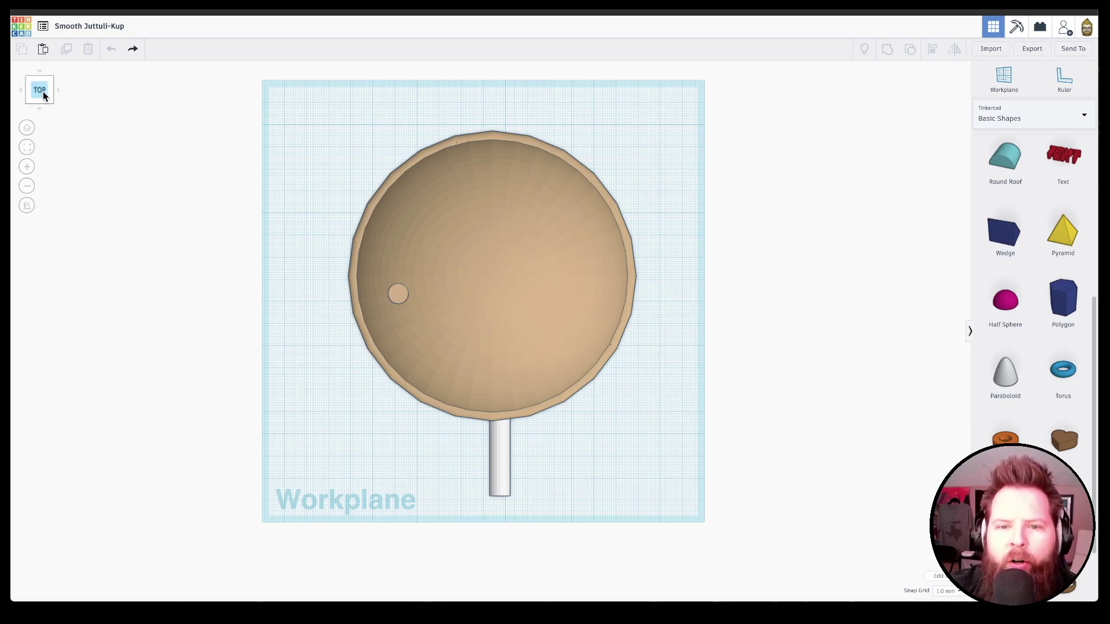
Step: Examine the birdhouse from the right and front, comparing perspective and orthographic projection to check how the roof meets the body
click(59, 90)
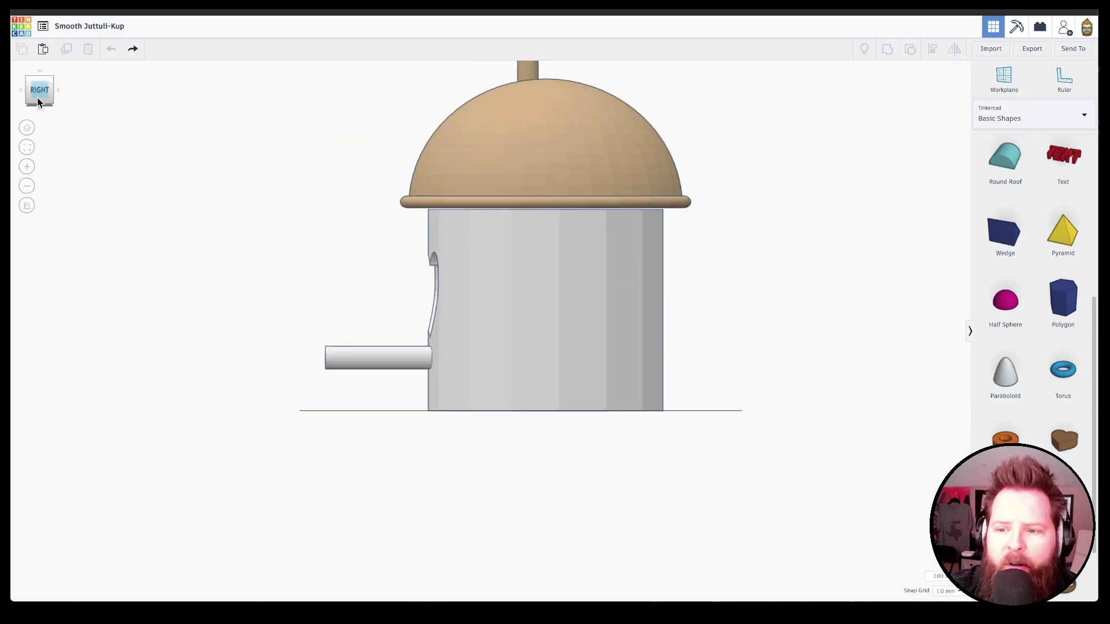
click(29, 206)
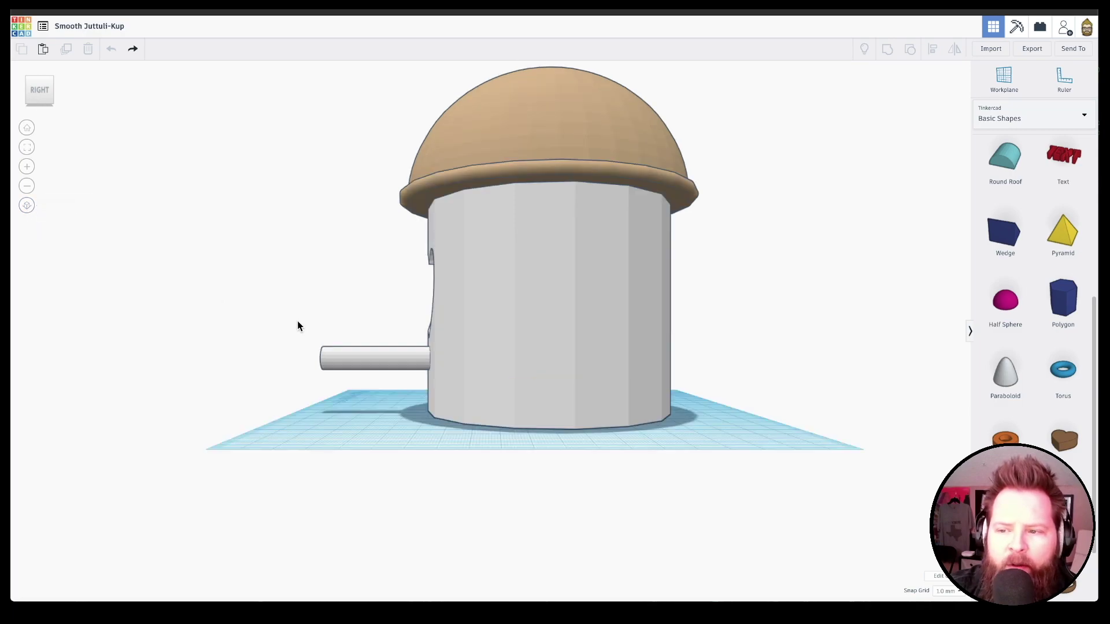
right_drag(298, 340, 103, 294)
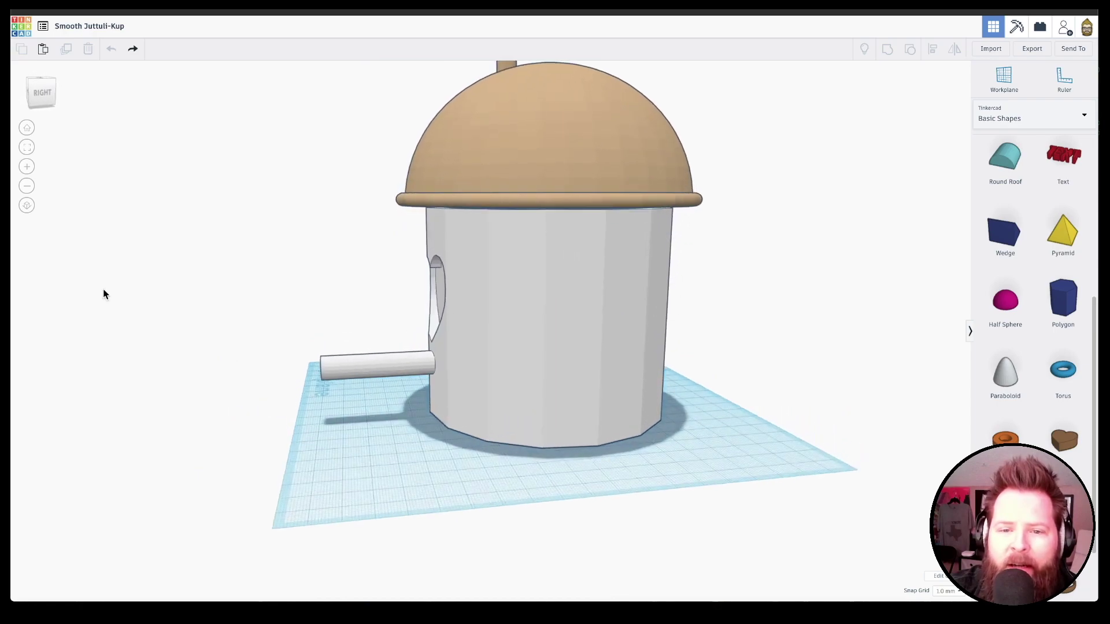
click(28, 207)
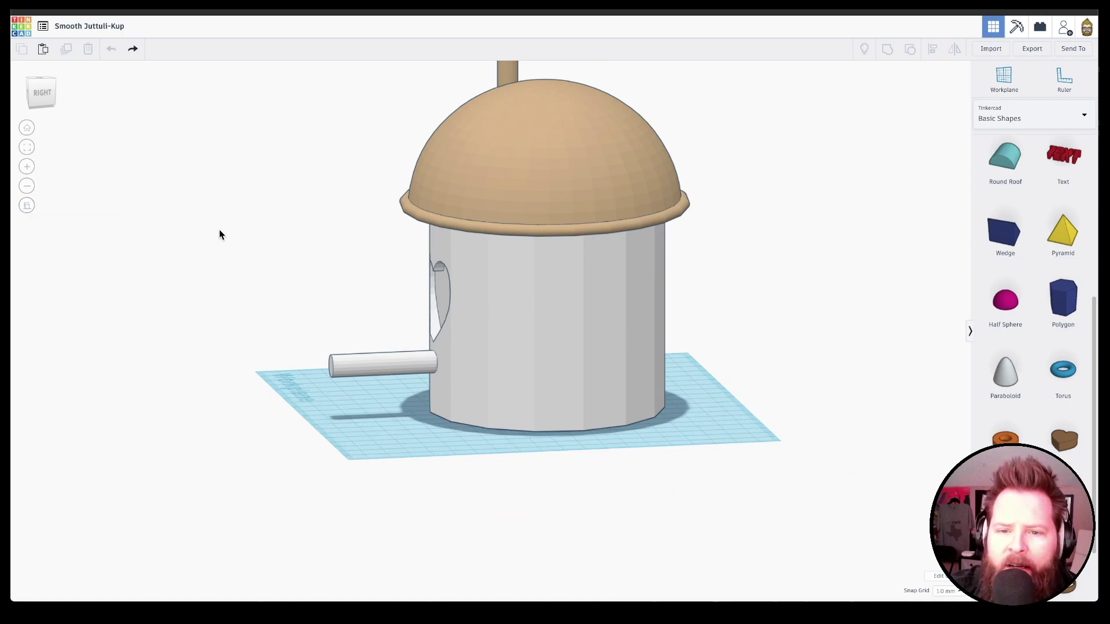
click(37, 91)
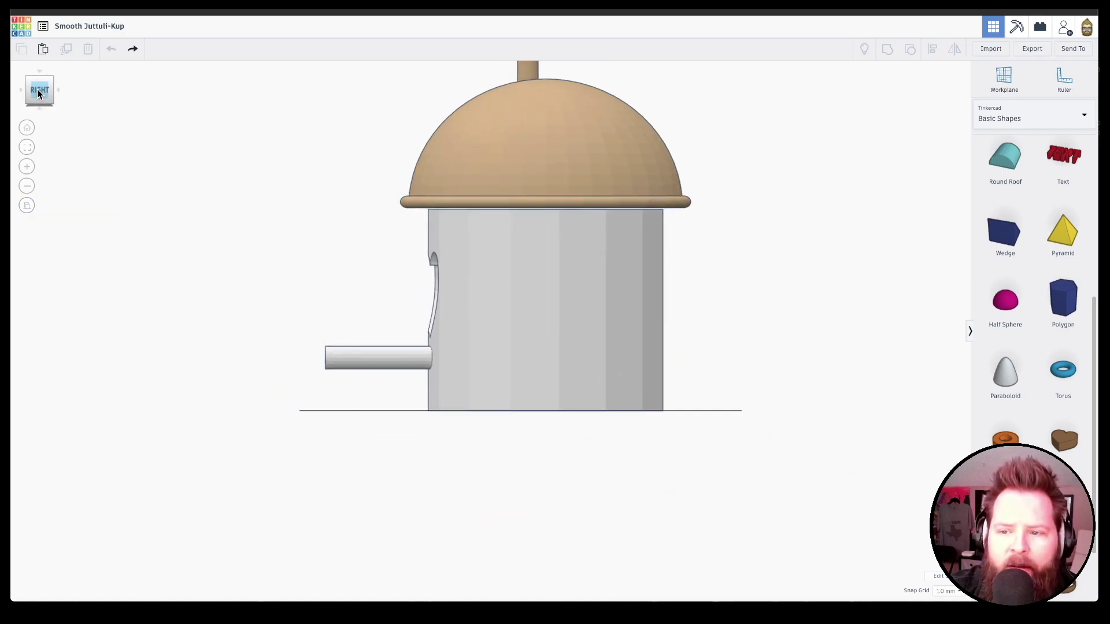
scroll(609, 215, up, 10)
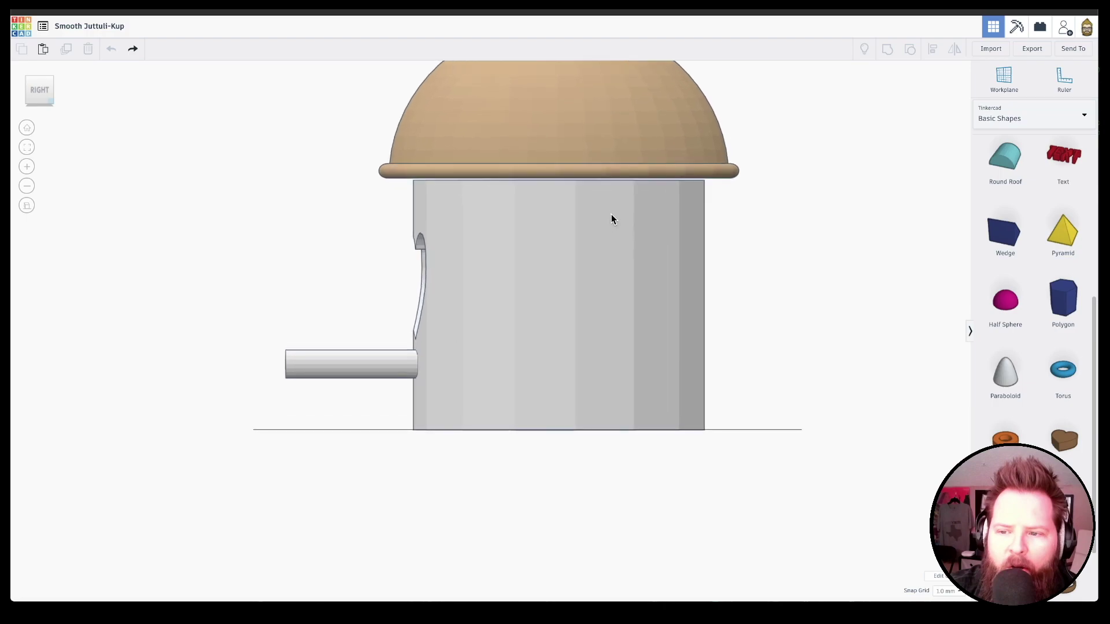
middle_drag(678, 314, 615, 507)
key(f)
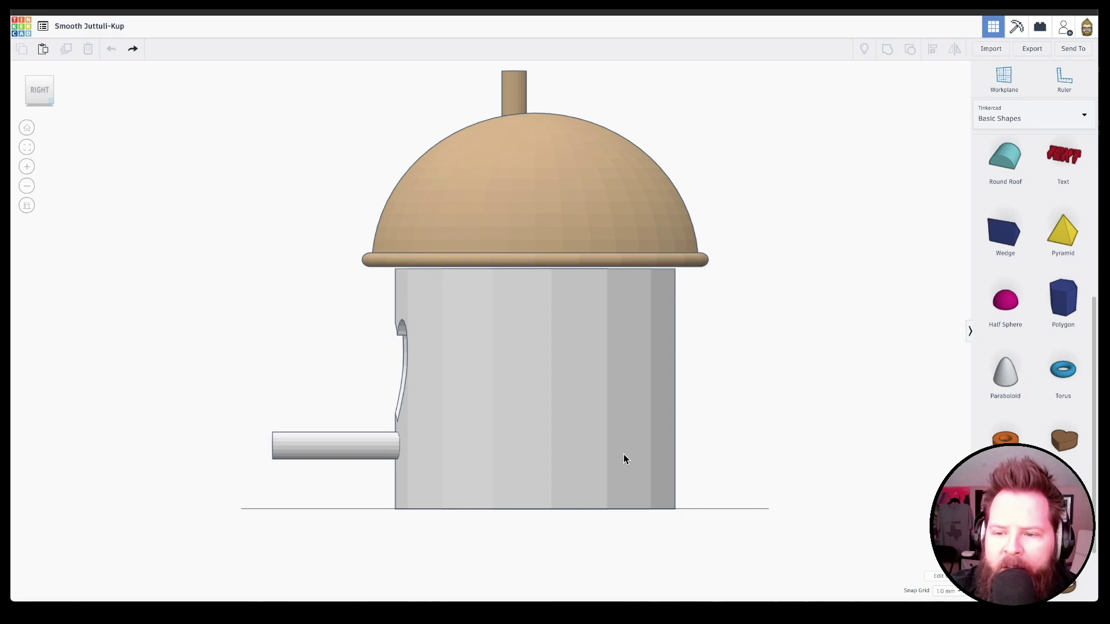
scroll(623, 453, up, 2)
scroll(493, 418, down, 4)
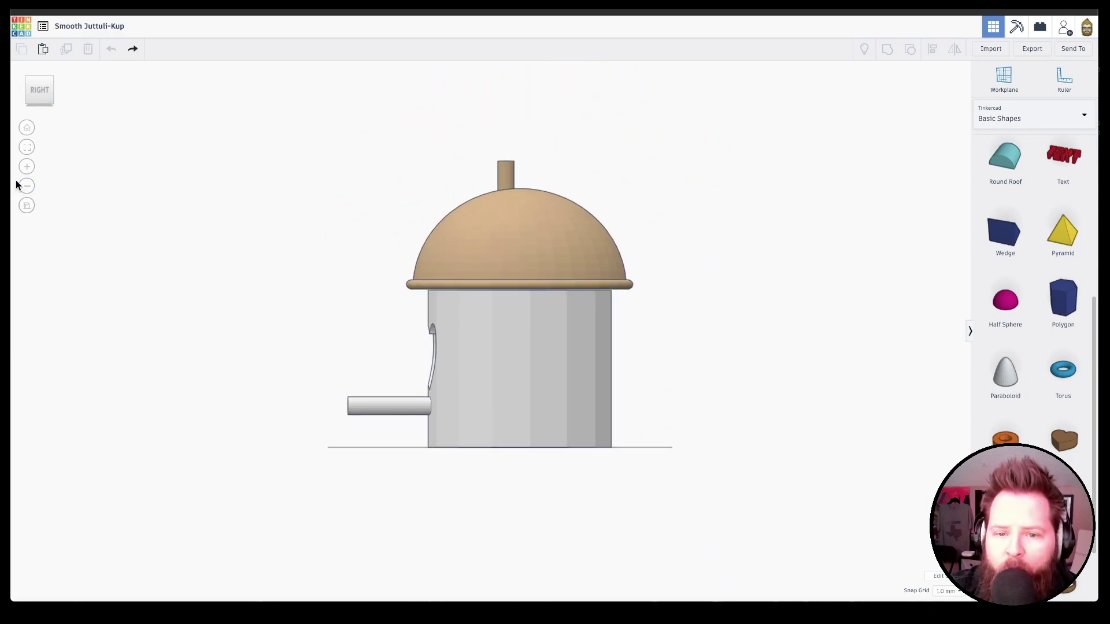
click(26, 205)
right_drag(144, 243, 552, 305)
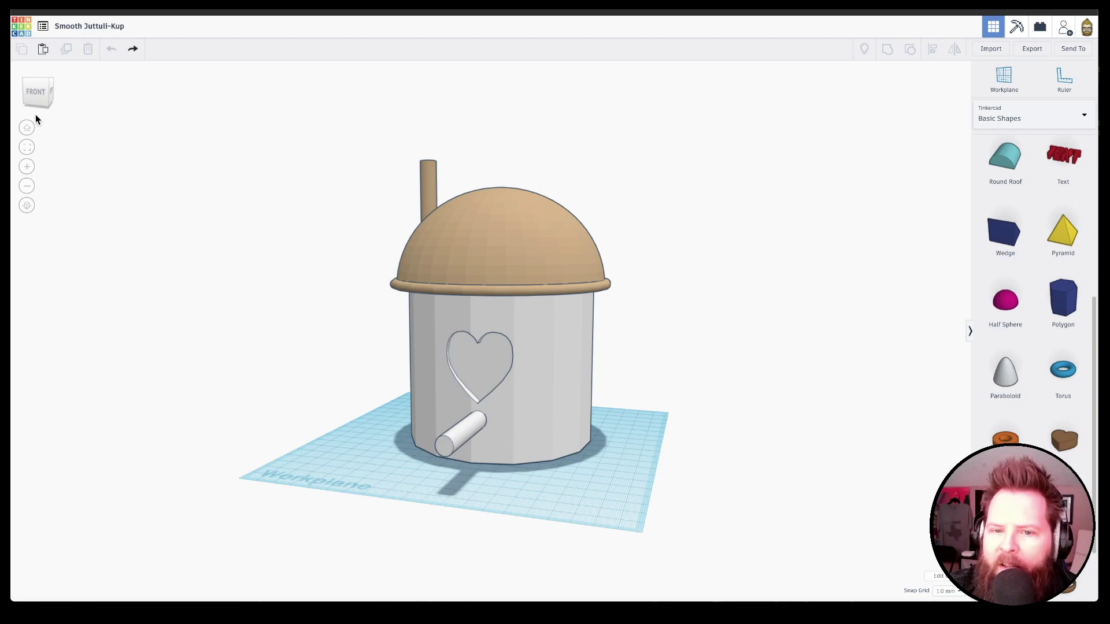
click(36, 98)
click(28, 208)
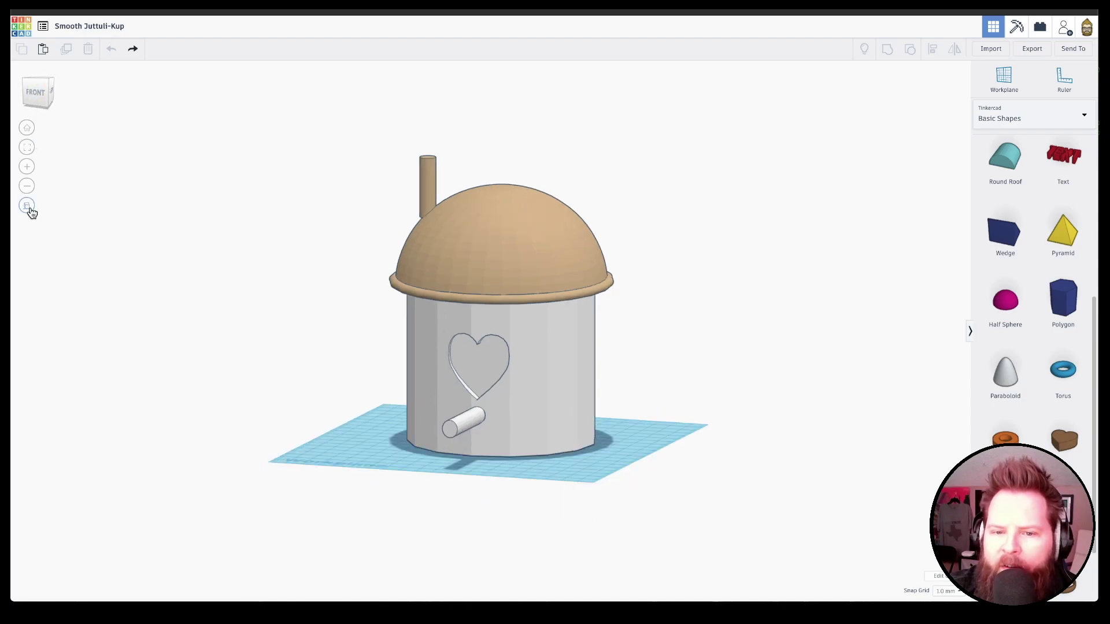
click(35, 91)
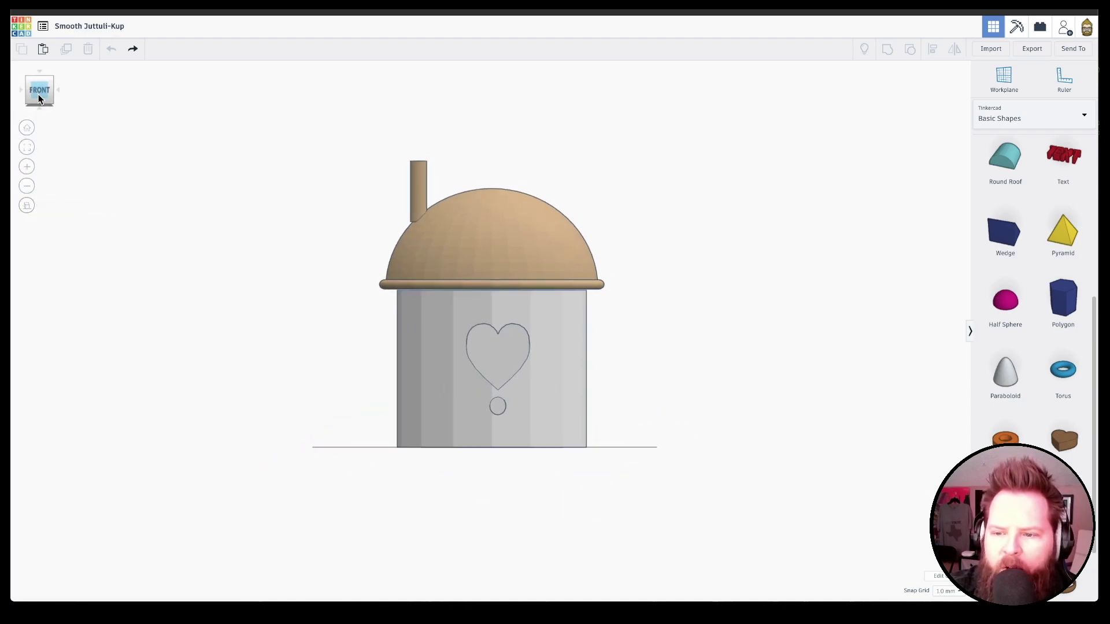
Step: Lower the dome roof by 3 mm in the orthographic front view so it rests on the cylindrical body
scroll(572, 242, down, 5)
scroll(572, 242, up, 10)
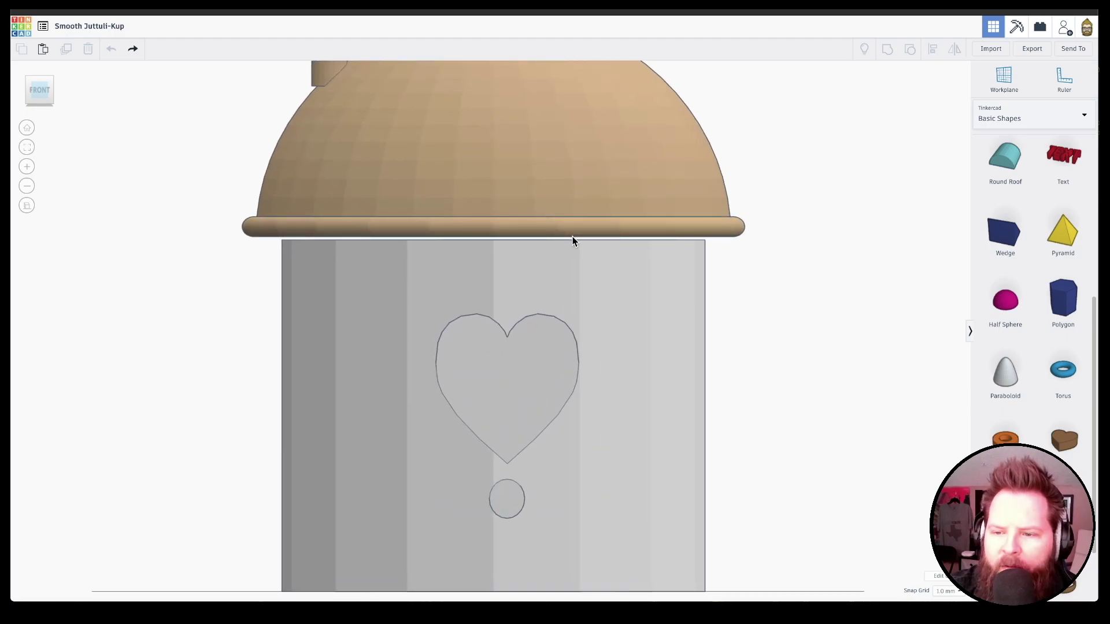
click(561, 187)
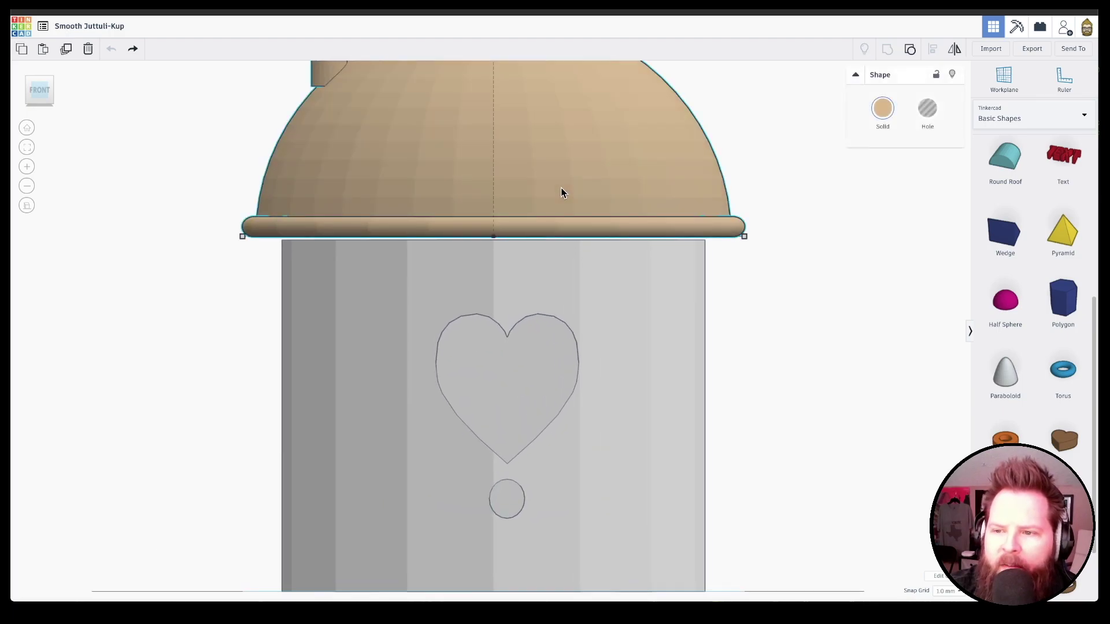
scroll(564, 194, down, 4)
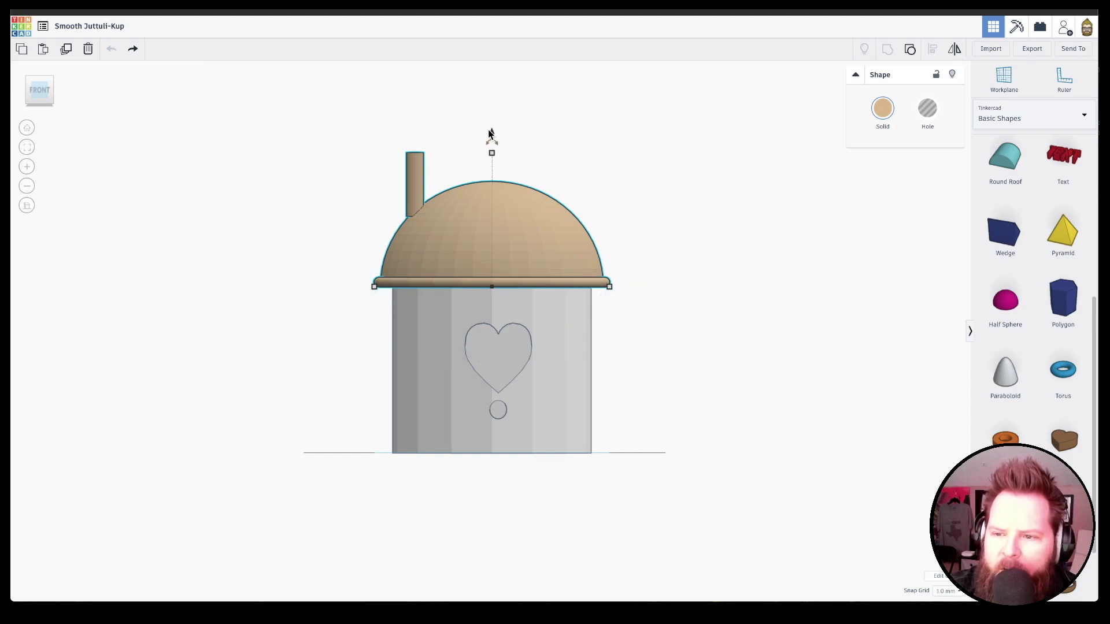
drag(489, 135, 493, 139)
scroll(509, 185, up, 5)
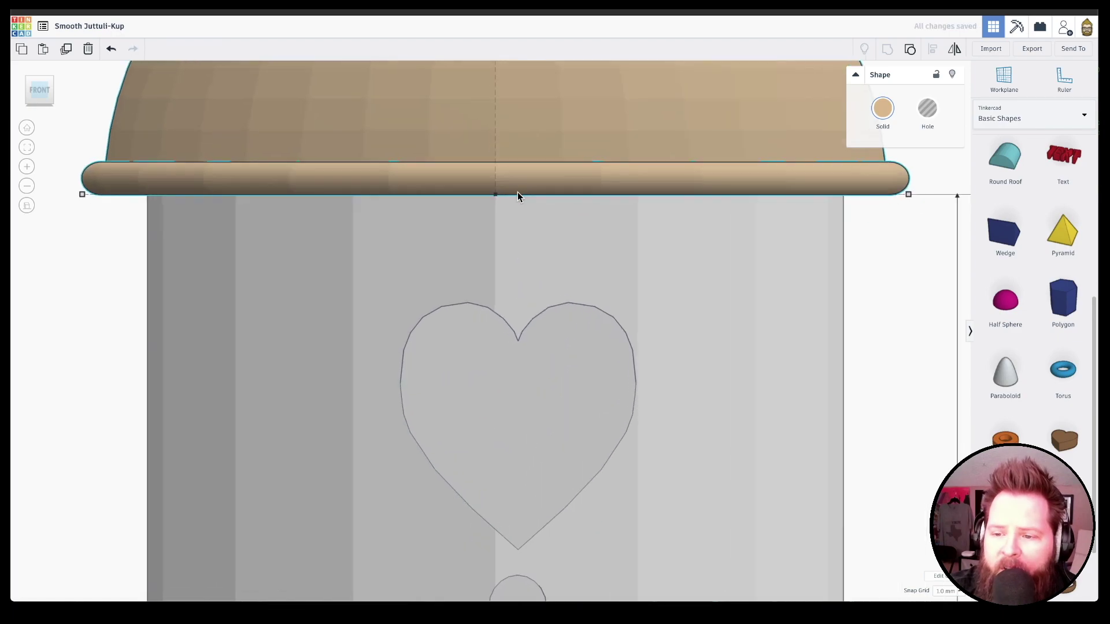
scroll(532, 387, down, 5)
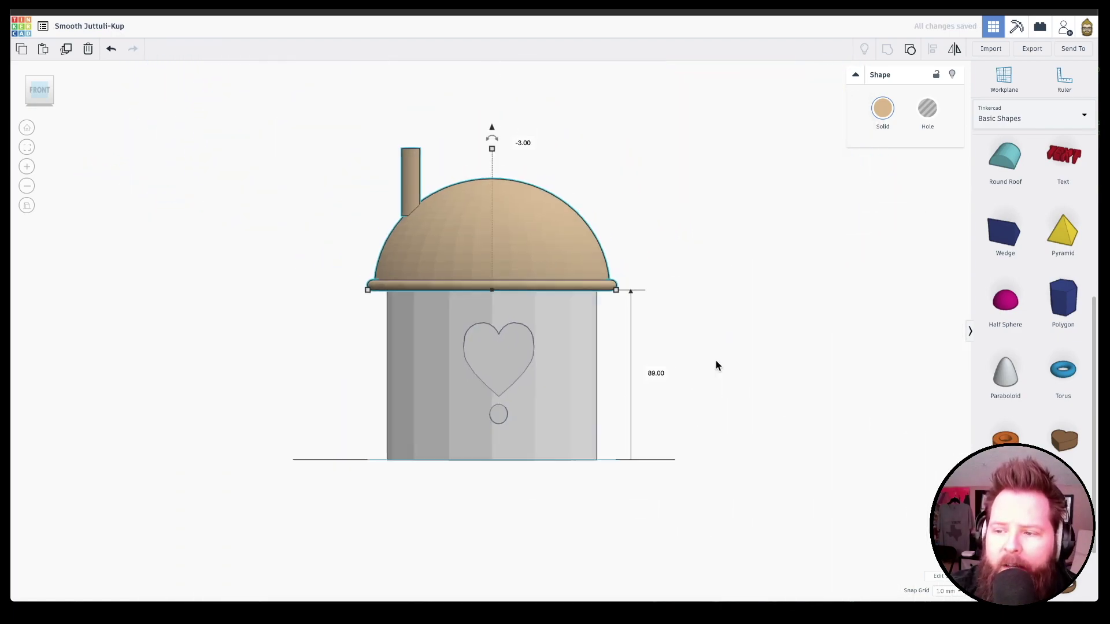
click(715, 362)
scroll(602, 325, up, 5)
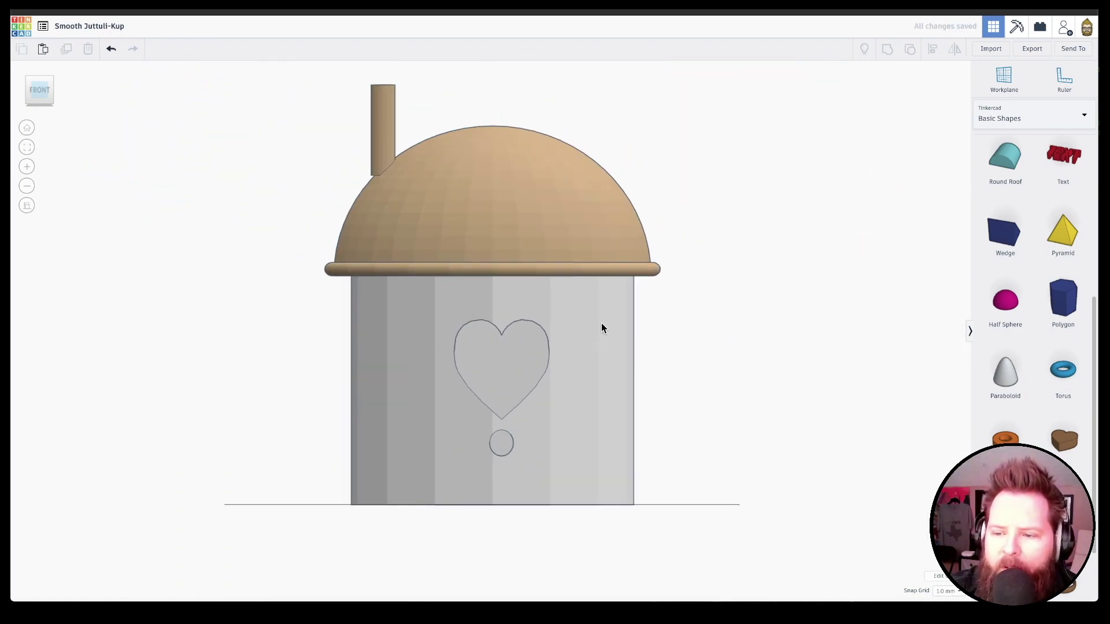
Step: Examine the joint between the roof rim and the body, and the heart-shaped opening, up close from several angles
click(665, 324)
scroll(665, 324, up, 5)
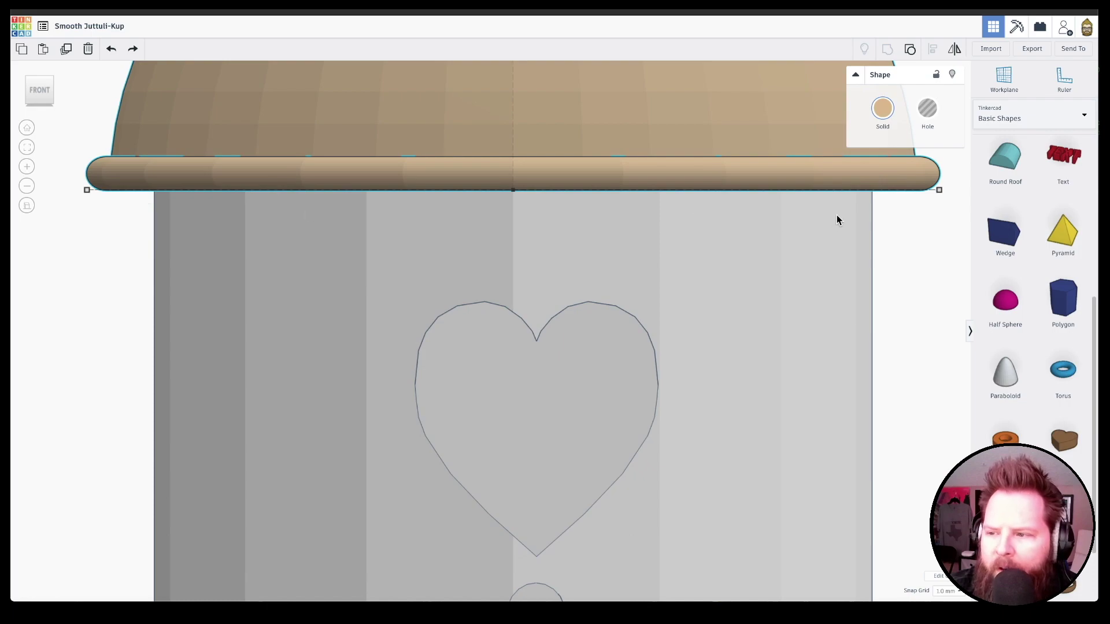
scroll(871, 251, up, 3)
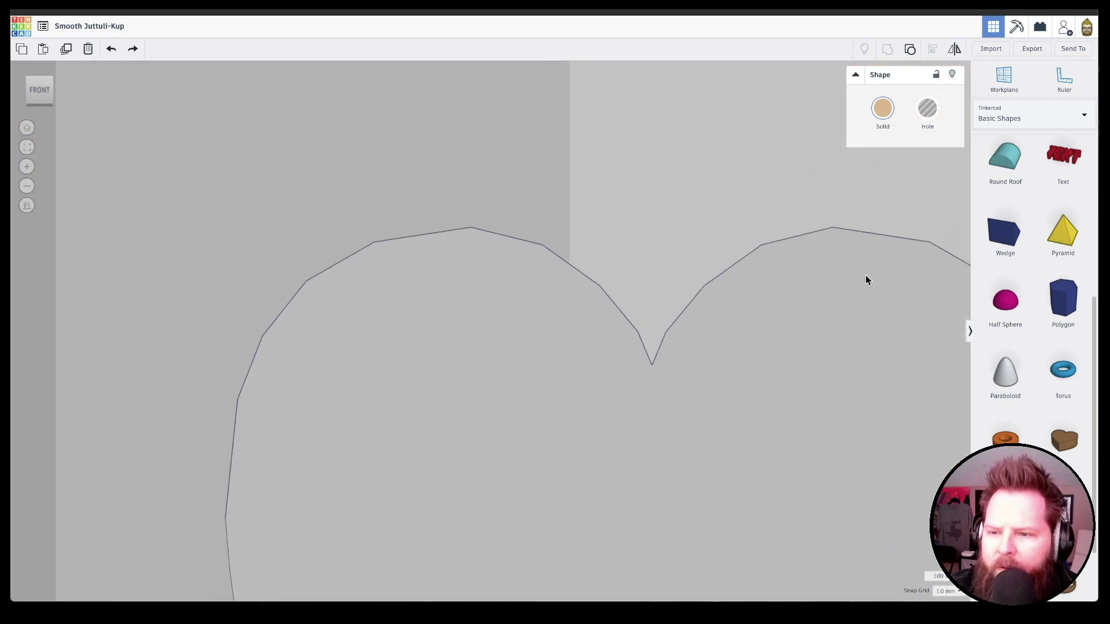
scroll(865, 275, down, 6)
scroll(803, 331, up, 5)
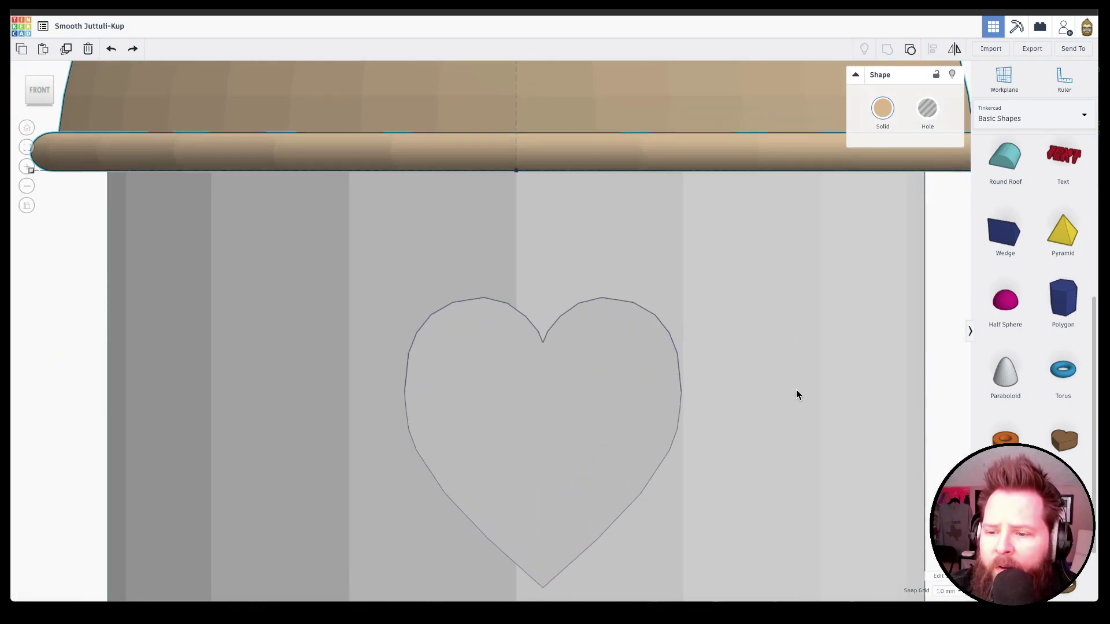
click(796, 392)
right_drag(838, 394, 619, 444)
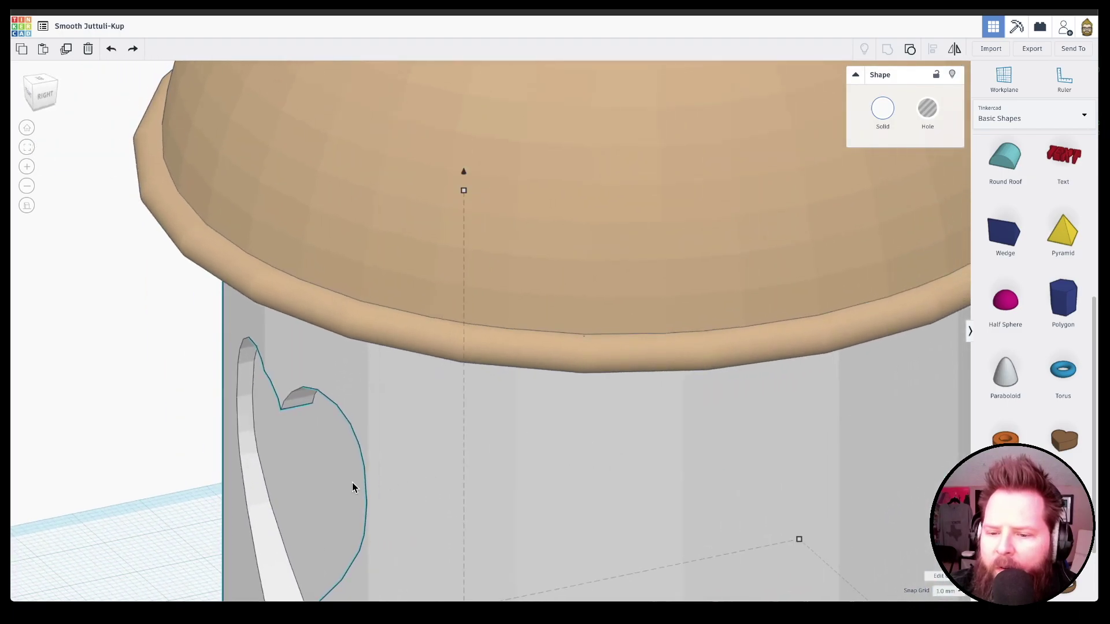
scroll(363, 471, up, 3)
scroll(369, 466, down, 5)
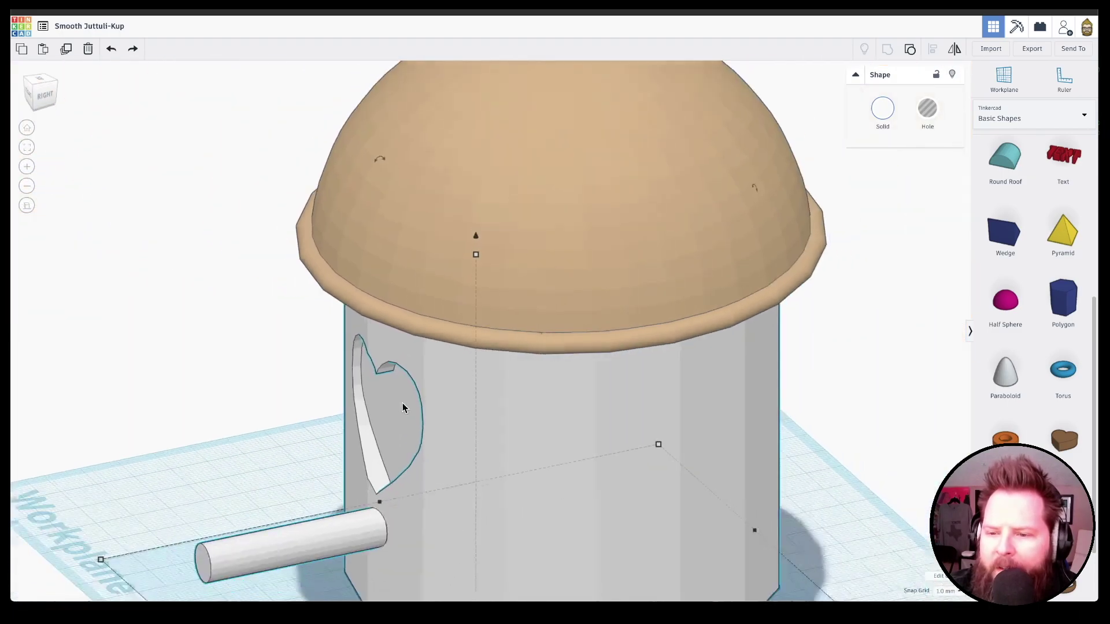
click(601, 239)
scroll(603, 243, up, 4)
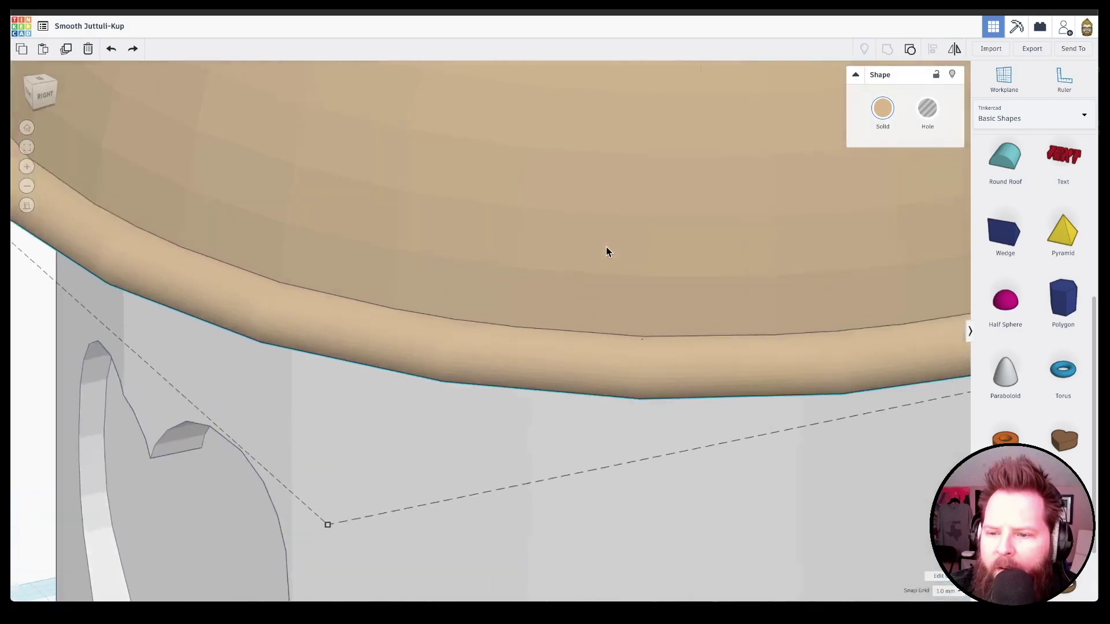
scroll(606, 246, down, 5)
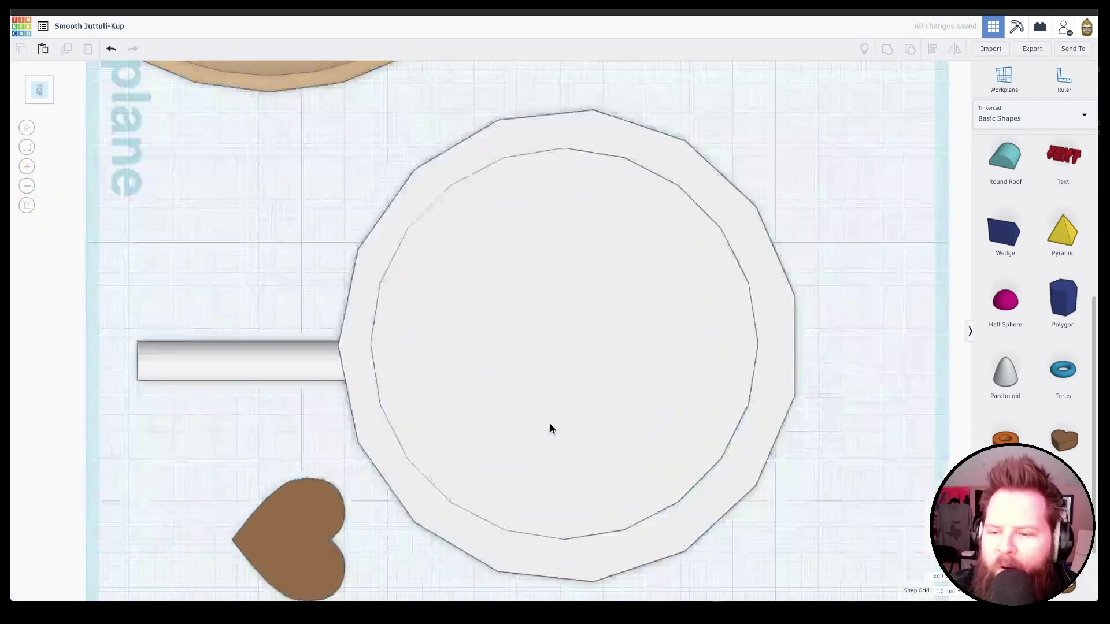
Step: Stretch the separate brown heart to a height of 70 mm and turn it into a hole
scroll(671, 261, up, 3)
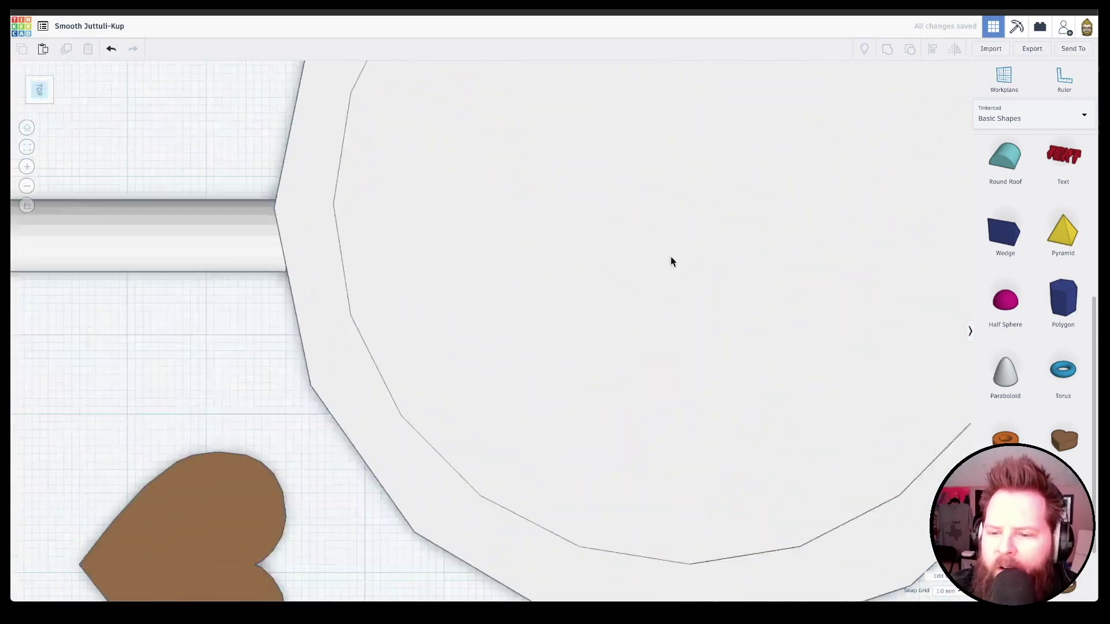
middle_drag(670, 261, 828, 70)
scroll(501, 315, down, 1)
scroll(457, 342, down, 1)
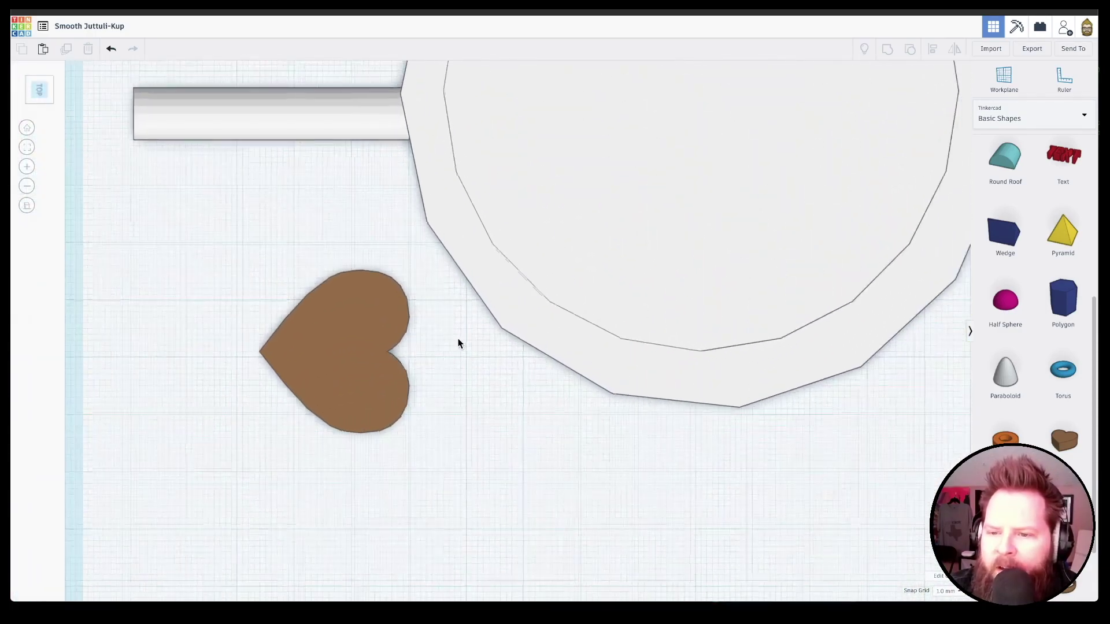
scroll(327, 389, down, 2)
scroll(349, 364, down, 2)
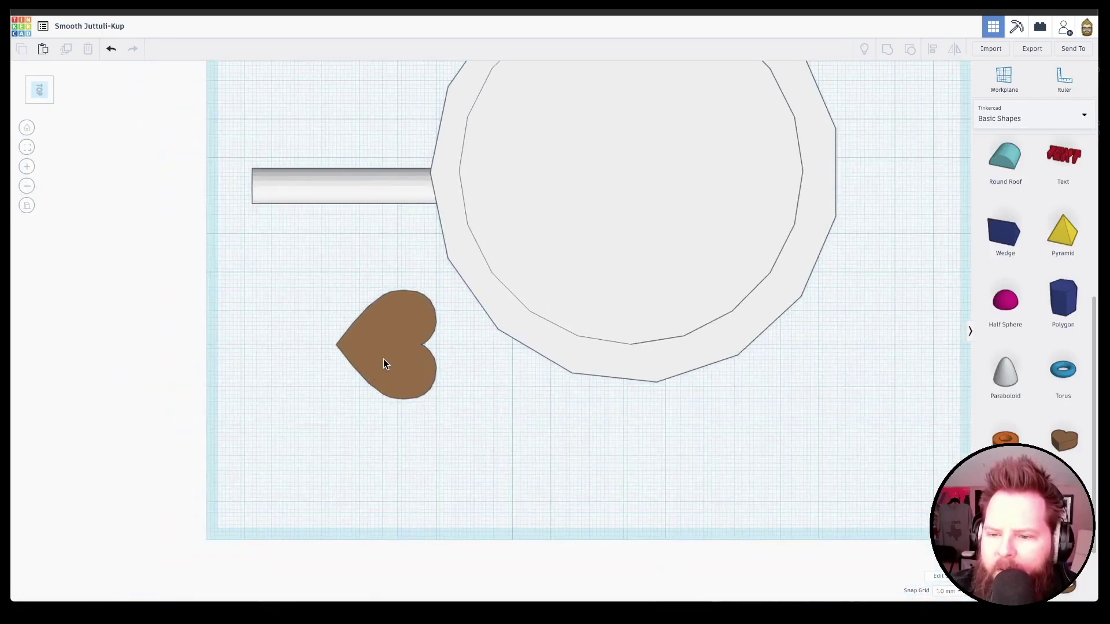
click(383, 359)
right_drag(474, 394, 568, 274)
scroll(453, 421, up, 3)
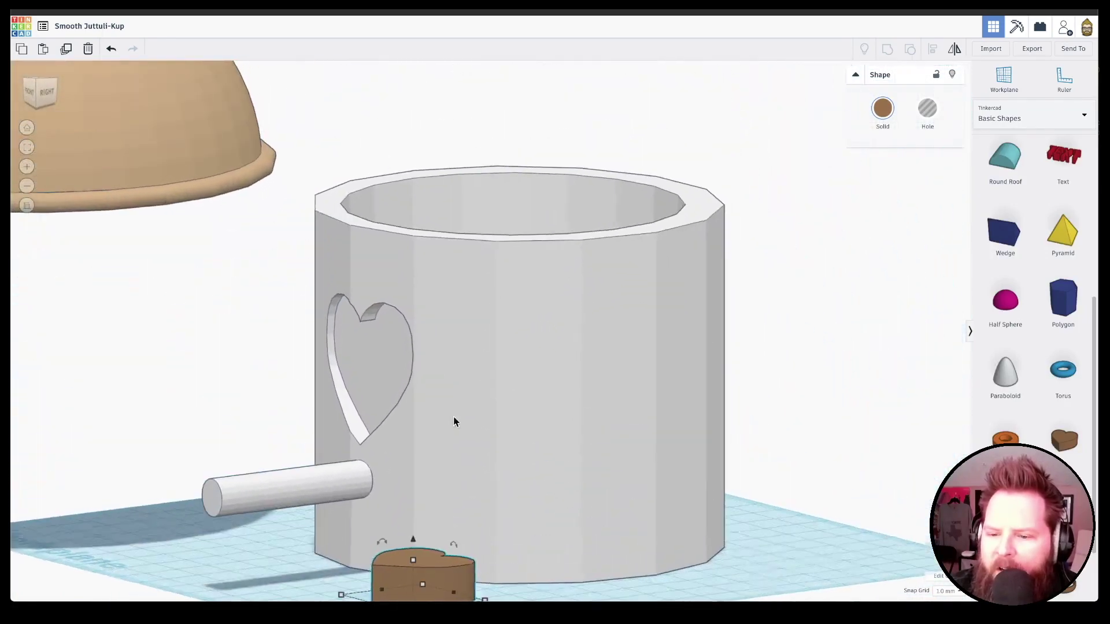
drag(412, 561, 436, 334)
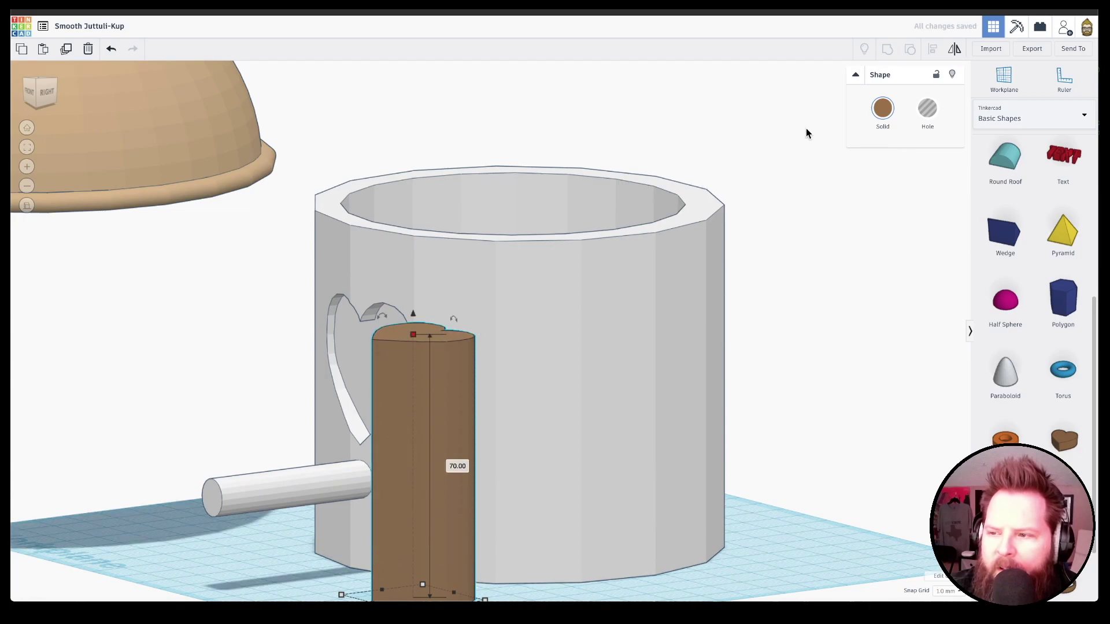
click(927, 109)
Step: In the right view, rotate the heart hole 90° to lie horizontally and raise it to the height of the body's heart opening
right_drag(795, 411, 420, 440)
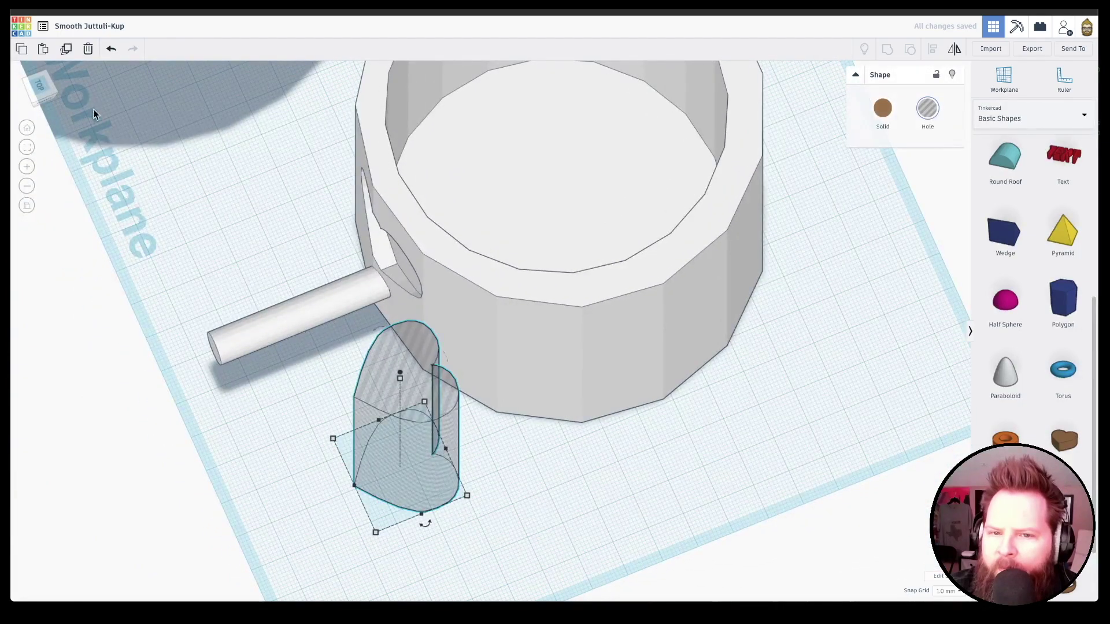
click(50, 102)
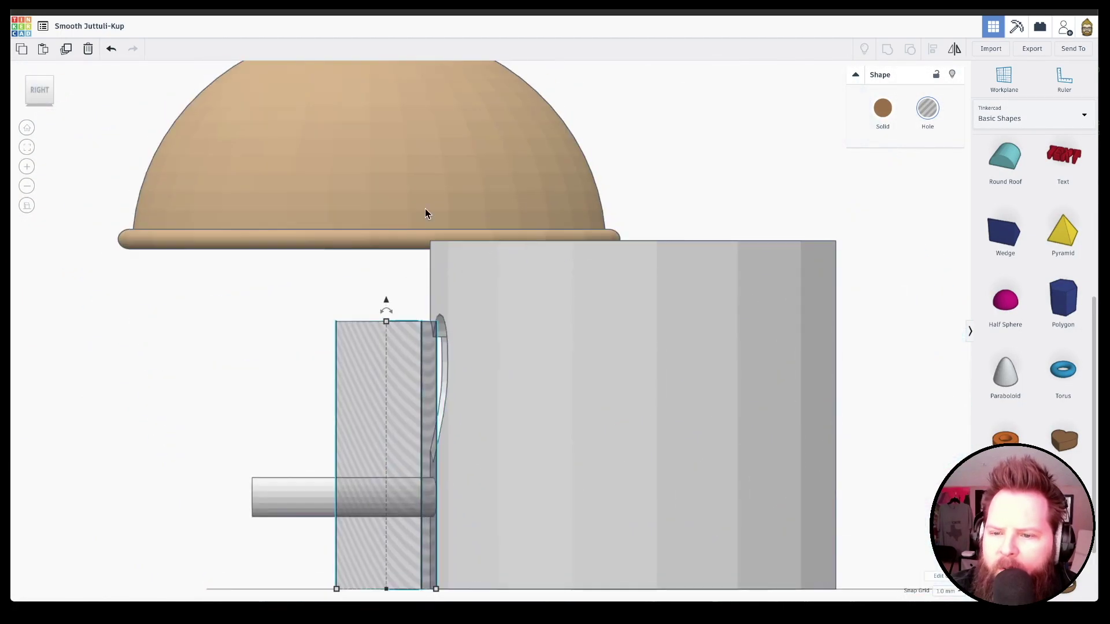
drag(436, 324, 99, 319)
click(386, 397)
click(386, 412)
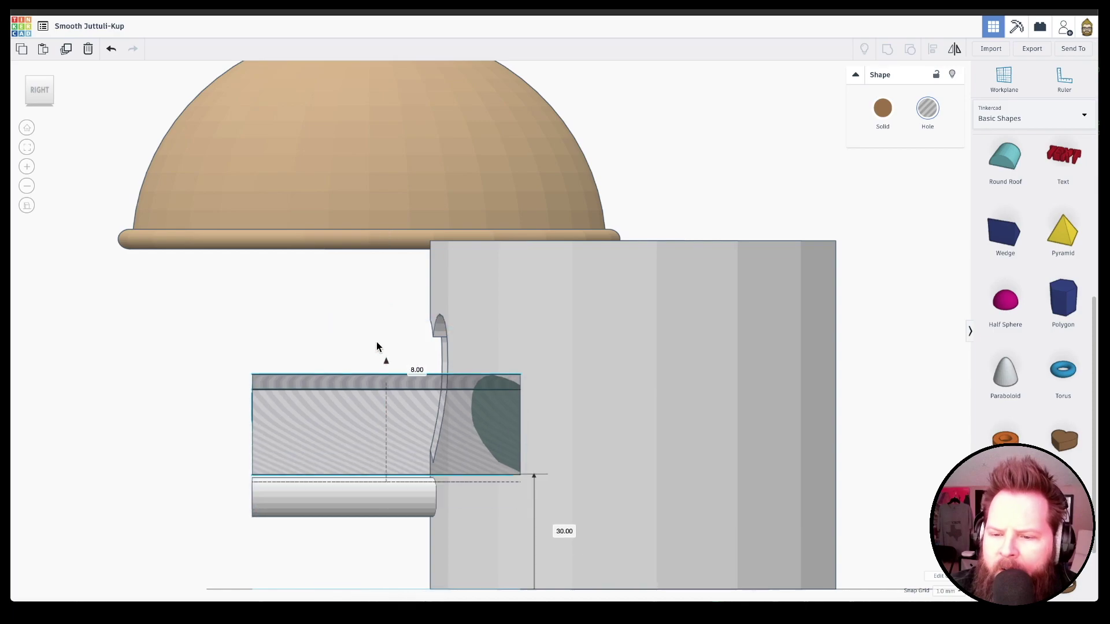
drag(387, 373, 400, 315)
Step: In the front view, centre the heart hole on the opening and widen it to 37 mm to match the outline
click(37, 87)
key(Left)
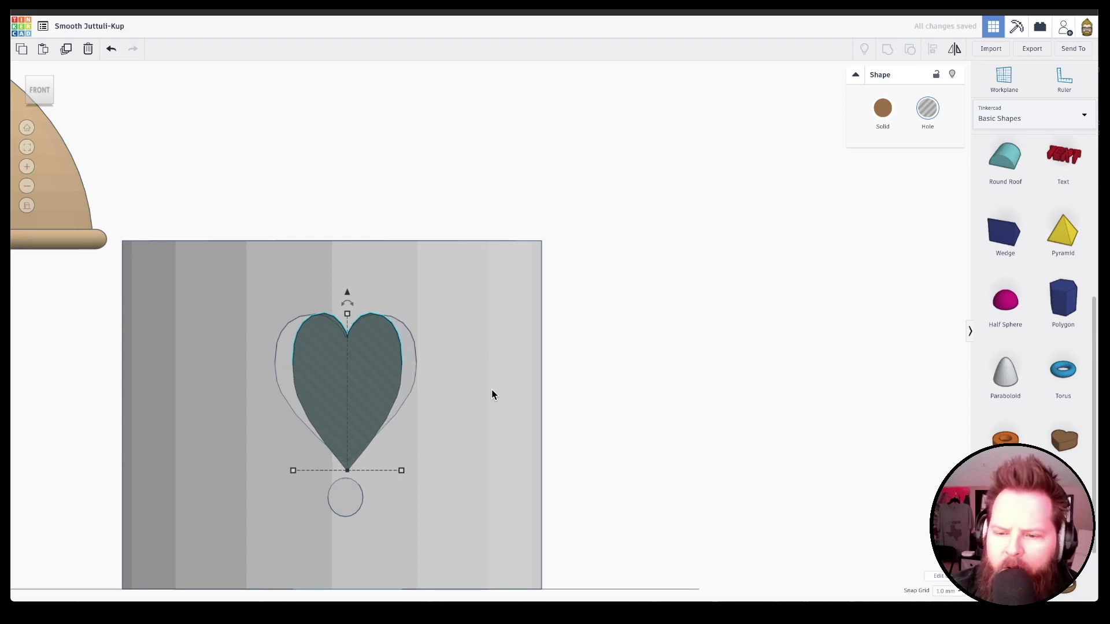
drag(403, 470, 417, 471)
drag(293, 470, 275, 473)
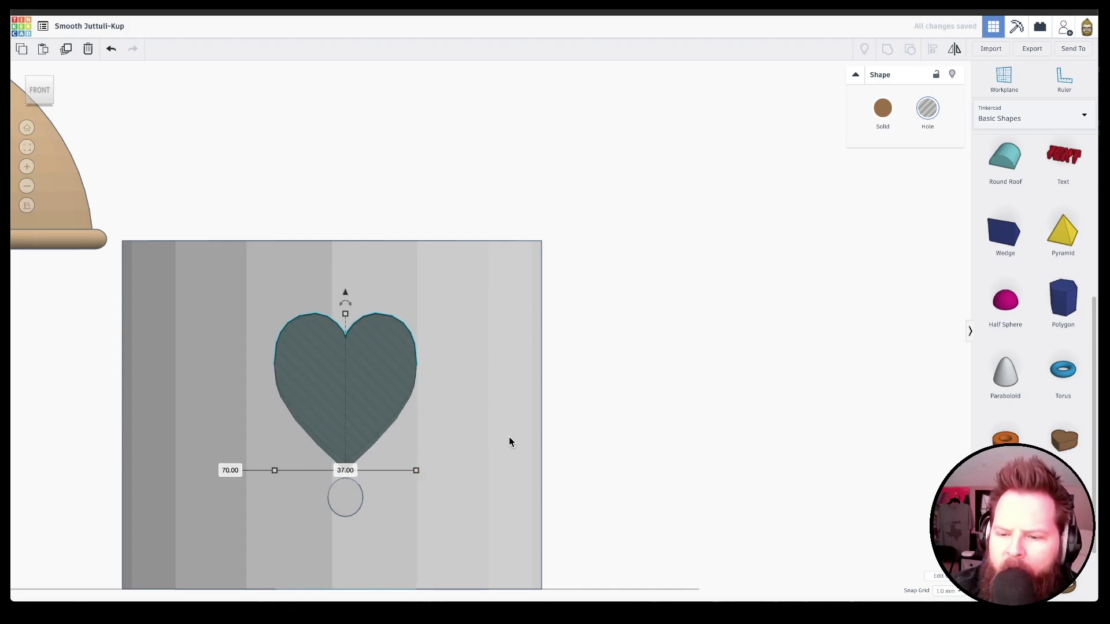
Step: Group the heart-shaped hole with the body to cut through the existing heart opening
right_drag(508, 440, 387, 523)
key(ctrl+z)
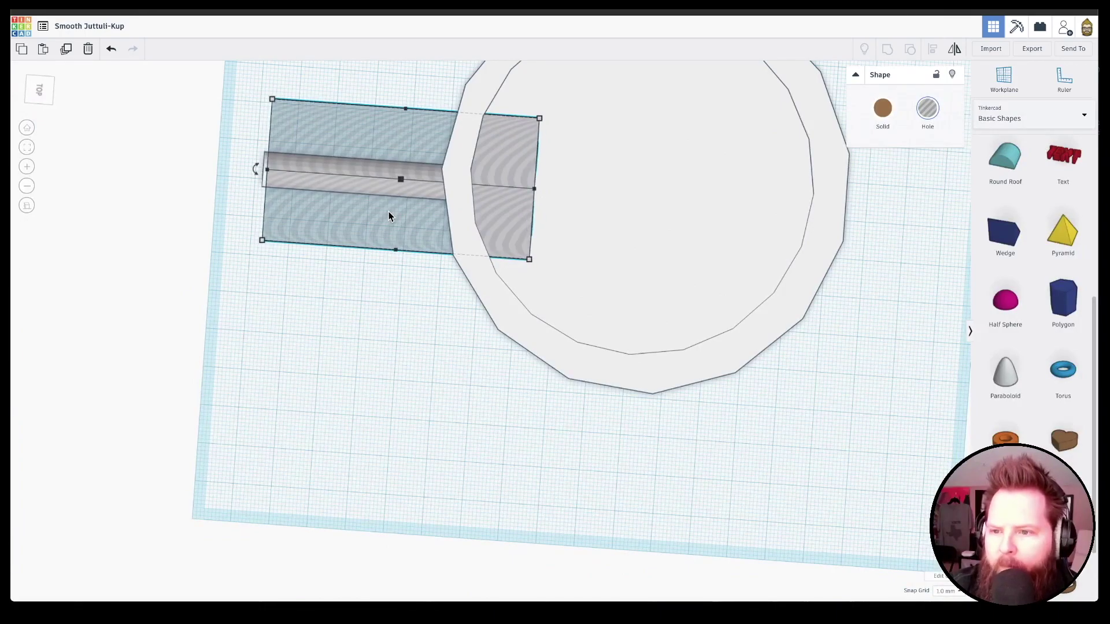
right_drag(388, 215, 520, 289)
drag(424, 601, 555, 531)
click(888, 51)
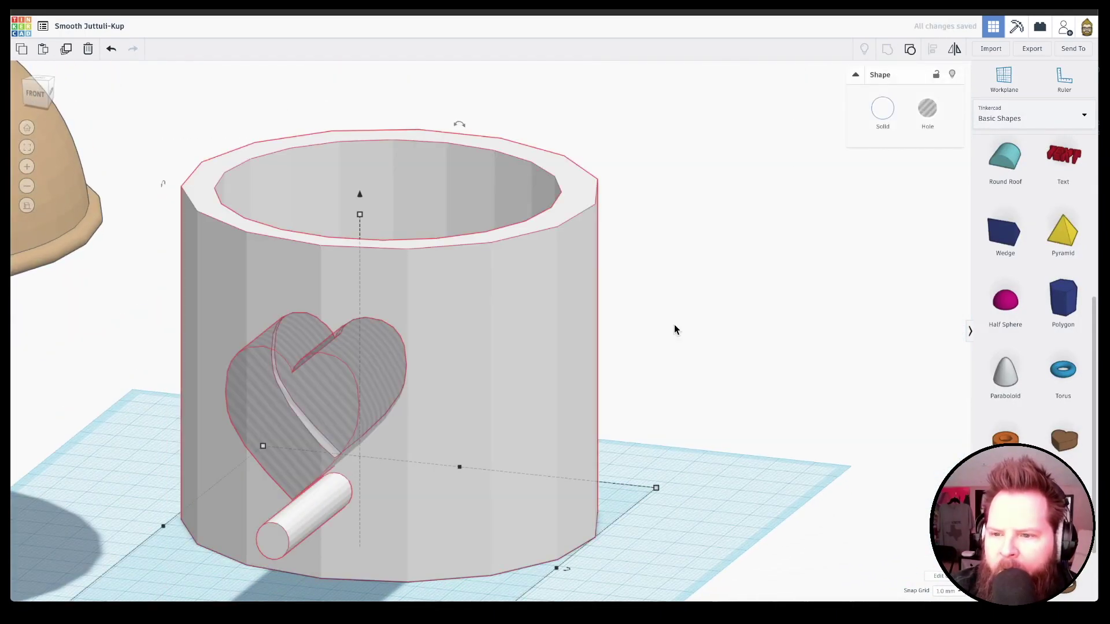
click(736, 354)
Step: Inspect the inner edges of the heart opening up close and undo the grouping
right_drag(628, 494, 426, 515)
scroll(413, 341, up, 3)
scroll(413, 338, down, 3)
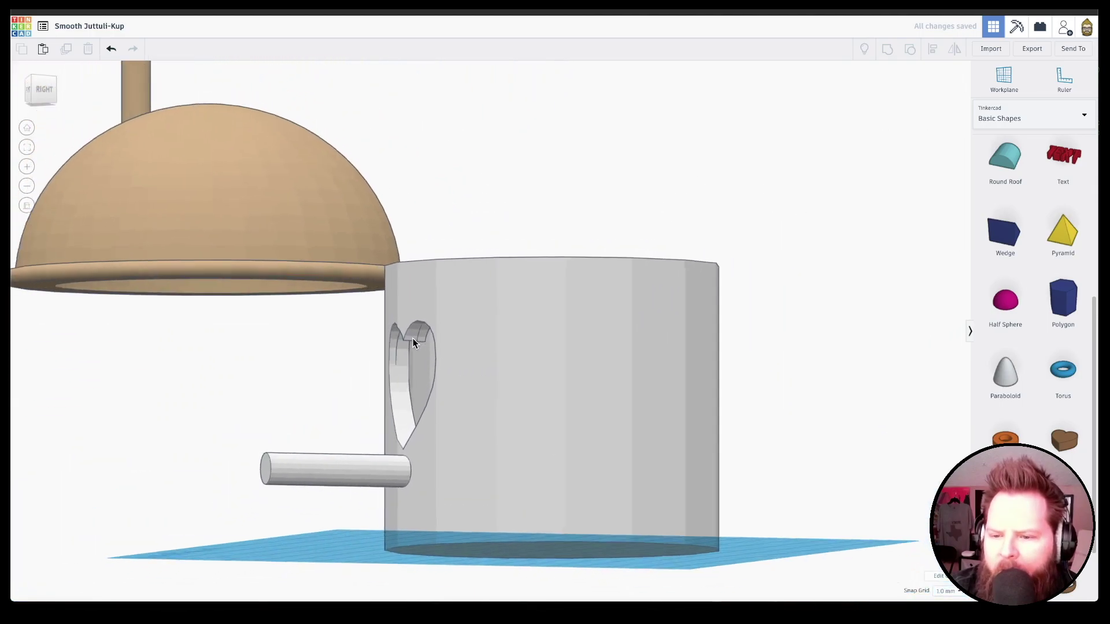
scroll(414, 341, up, 6)
right_drag(379, 357, 449, 310)
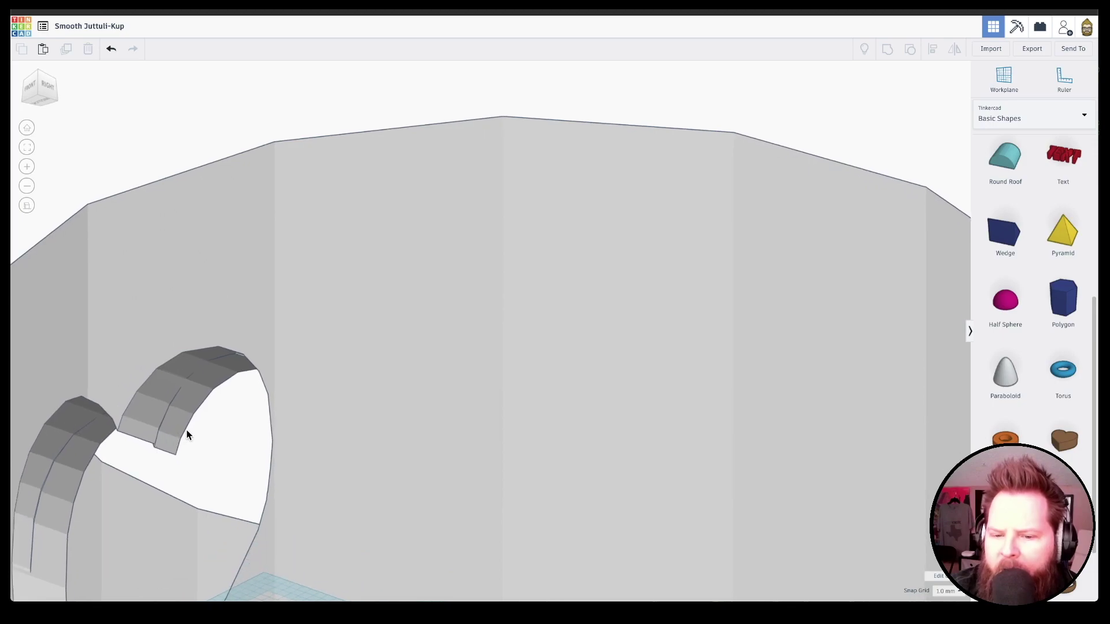
click(112, 49)
Step: In the front view, enlarge the heart hole in height and width so it extends slightly past the existing opening
click(39, 90)
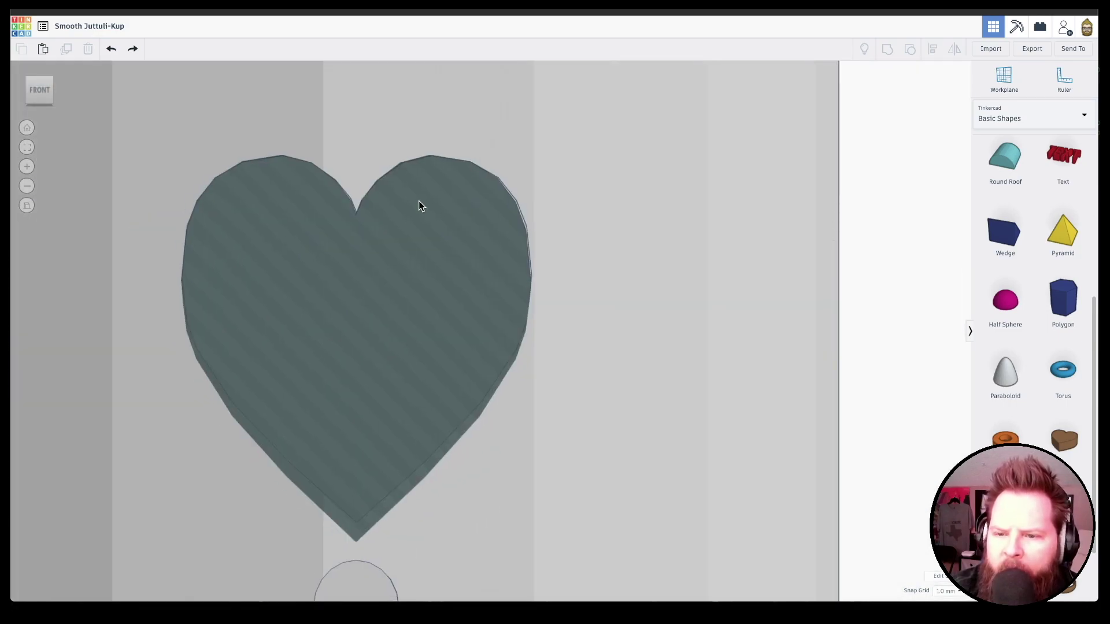
click(420, 206)
shift+drag(530, 542, 525, 546)
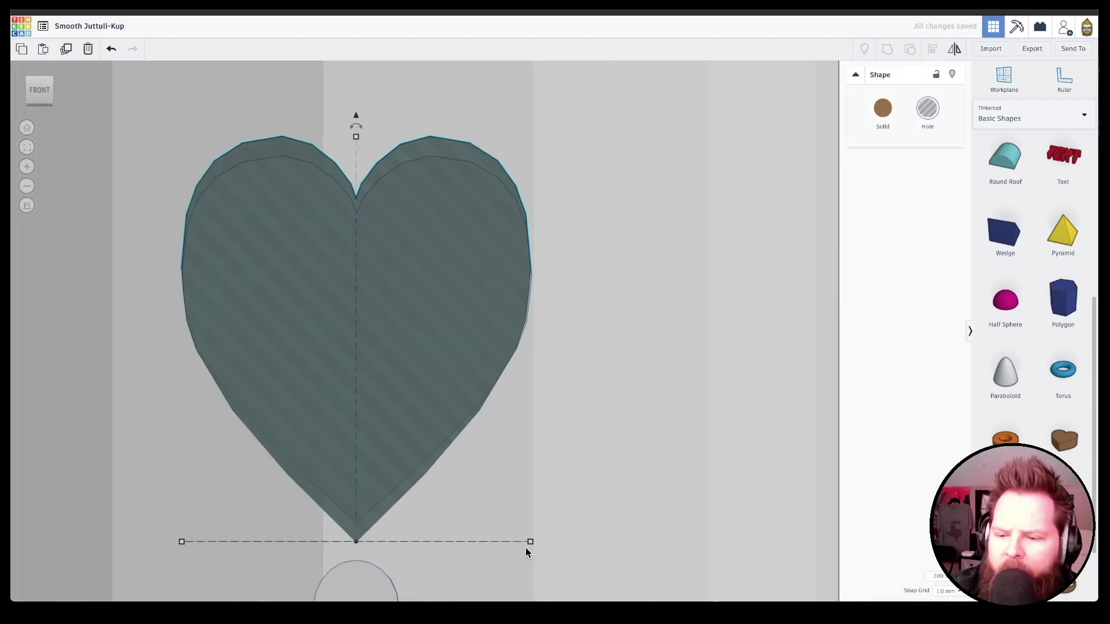
shift+drag(181, 542, 173, 542)
Step: Group the enlarged heart hole with the body to cut a clean opening through the wall
key(ctrl+a)
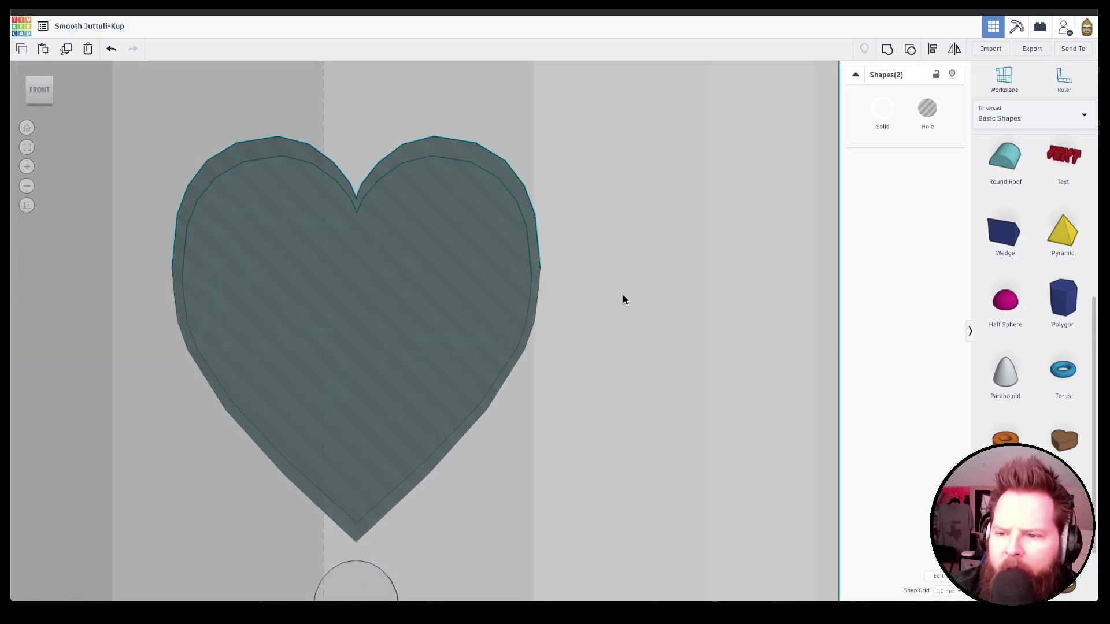
click(889, 52)
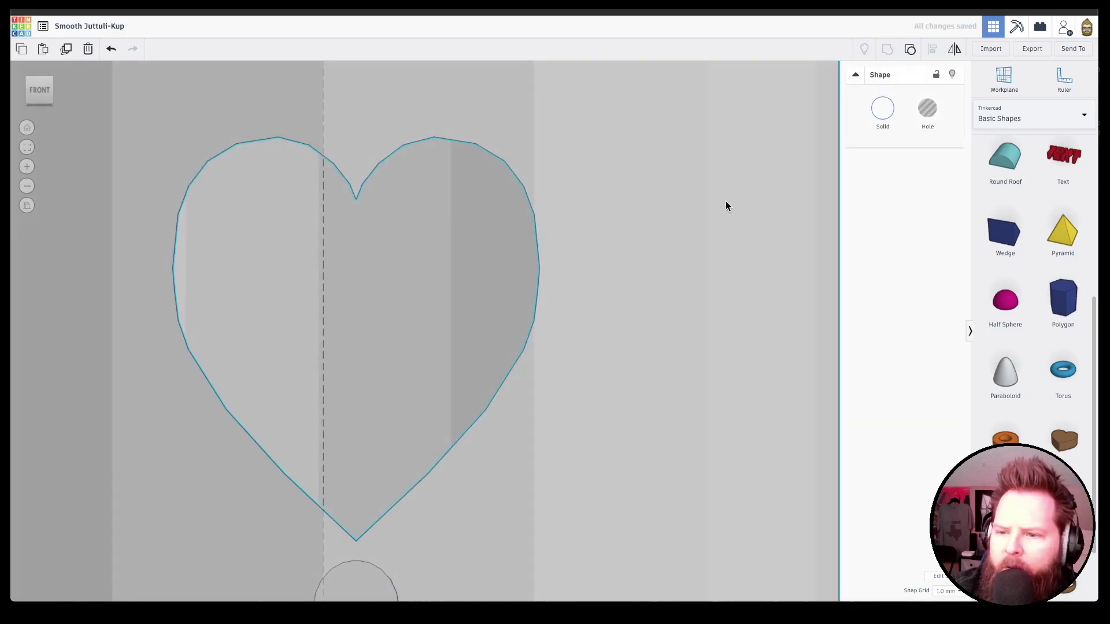
right_drag(588, 282, 279, 337)
click(592, 331)
Step: Tip the dome roof onto its side and position it against the body's upper edge
click(411, 273)
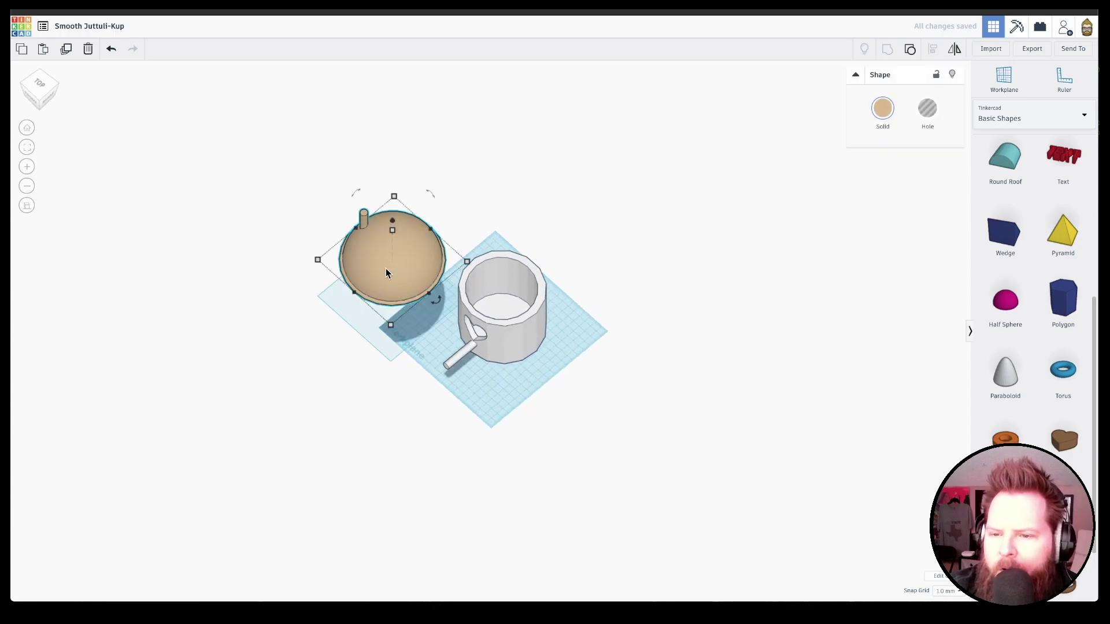
right_drag(423, 349, 497, 236)
scroll(497, 235, up, 5)
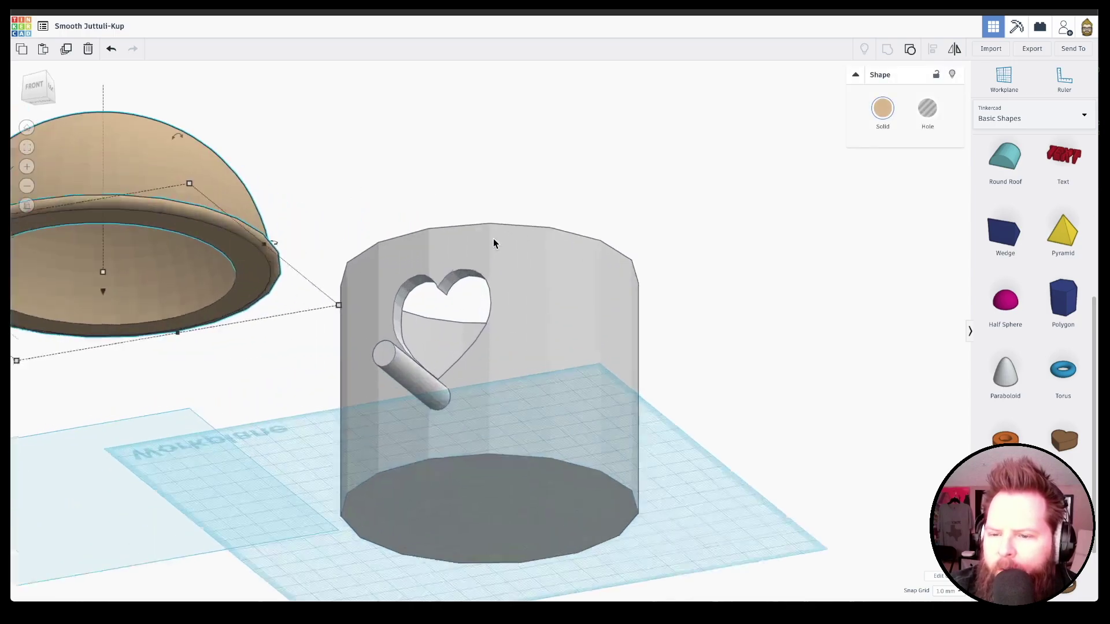
right_drag(196, 345, 349, 273)
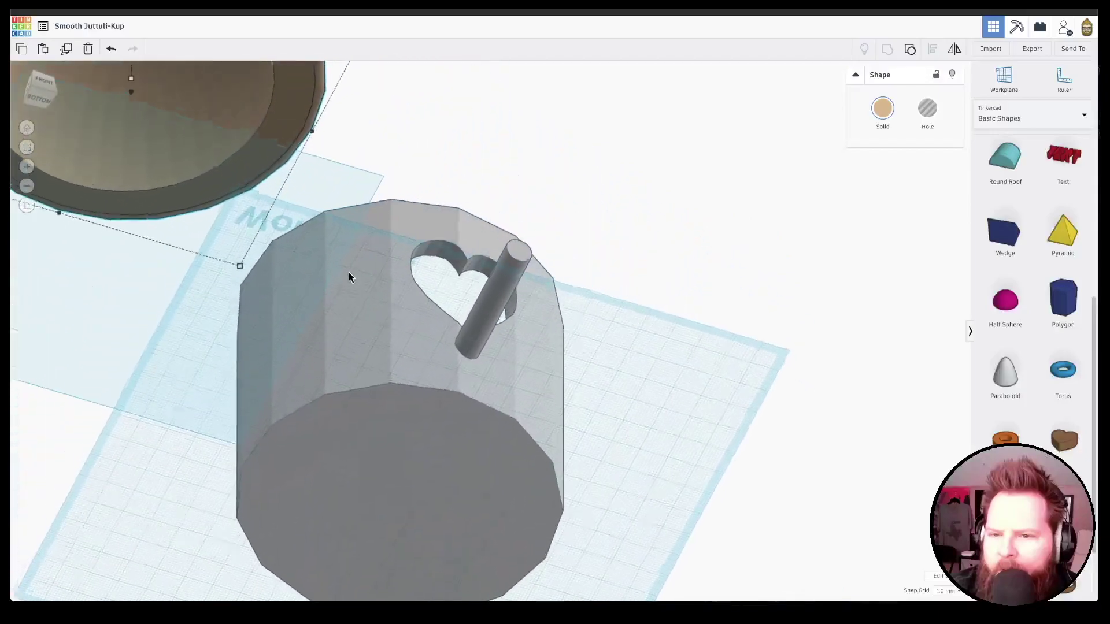
middle_drag(245, 225, 333, 393)
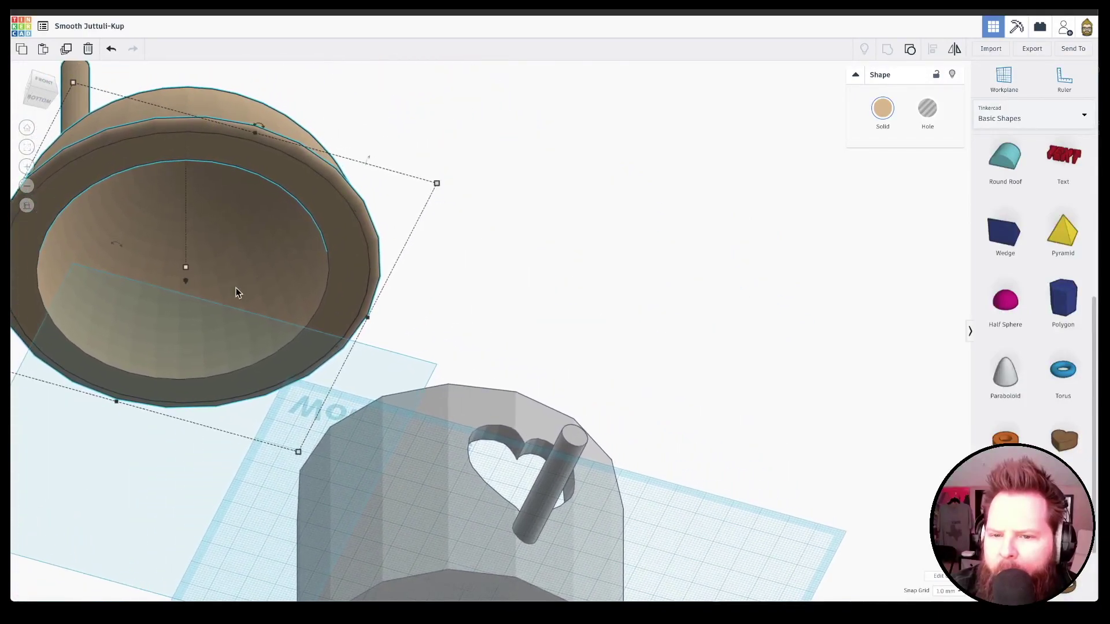
right_drag(298, 263, 260, 358)
drag(261, 357, 668, 243)
click(723, 321)
right_drag(723, 320, 322, 355)
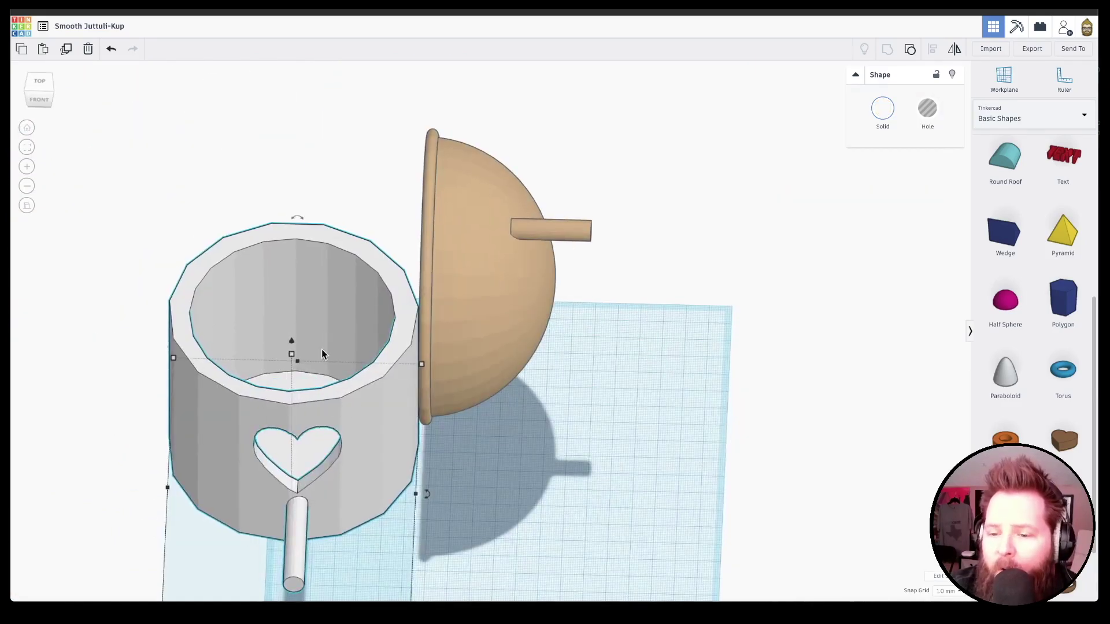
Step: Select the body and the tipped roof together and move them so the body sits on the workplane again
drag(208, 178, 483, 362)
middle_drag(484, 362, 628, 352)
drag(627, 351, 665, 353)
right_drag(874, 406, 686, 288)
Step: Rotate the dome roof 90° back upright and move it over the cylindrical body
click(691, 287)
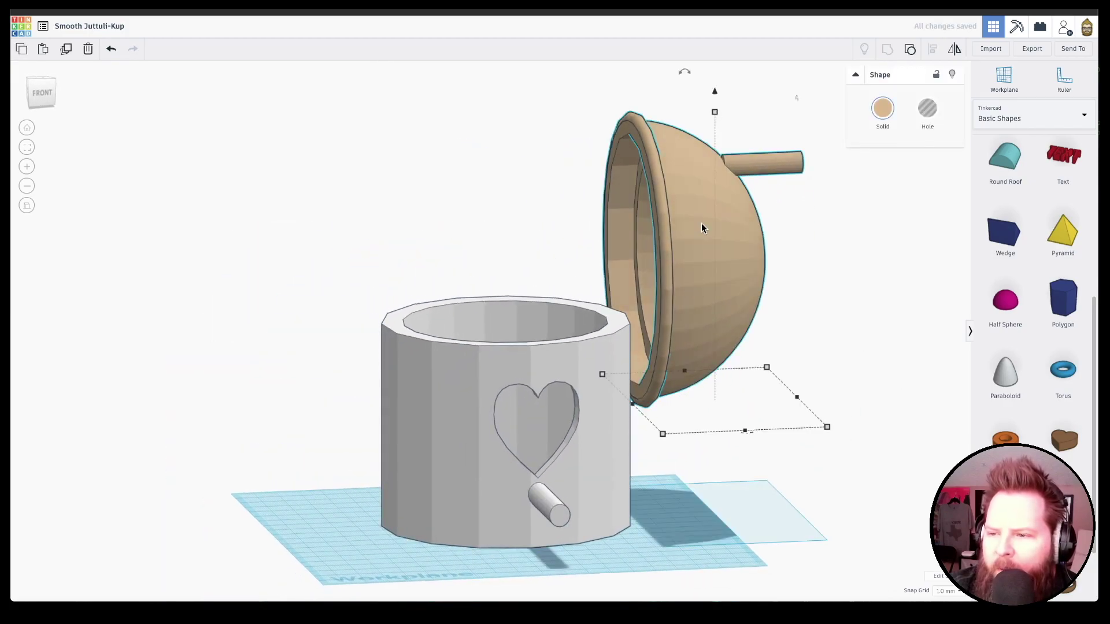
drag(684, 71, 633, 233)
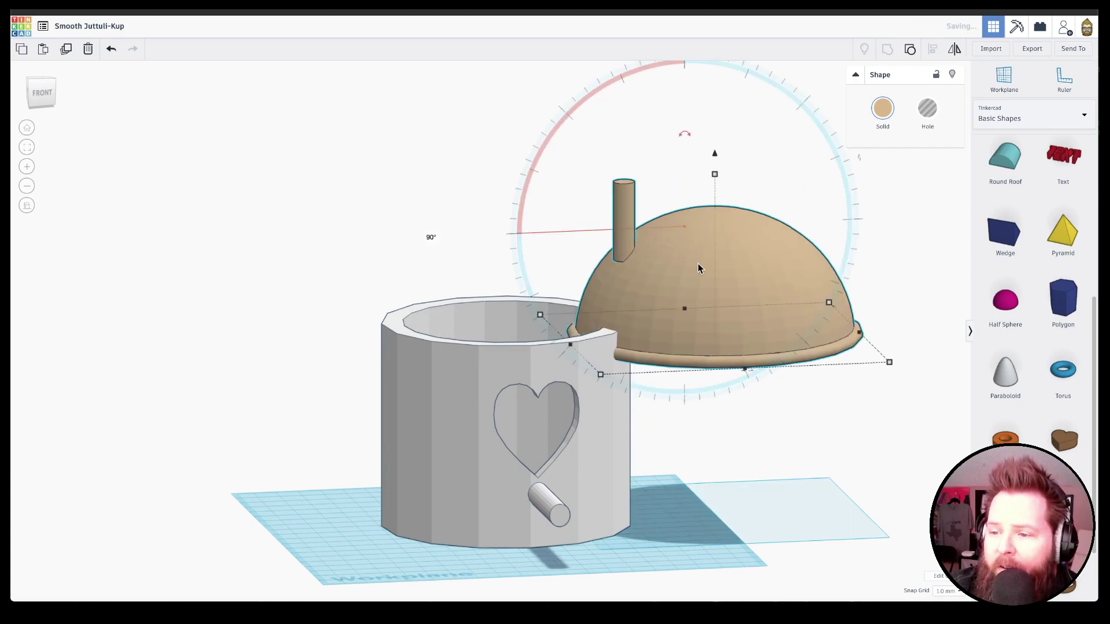
drag(698, 265, 522, 287)
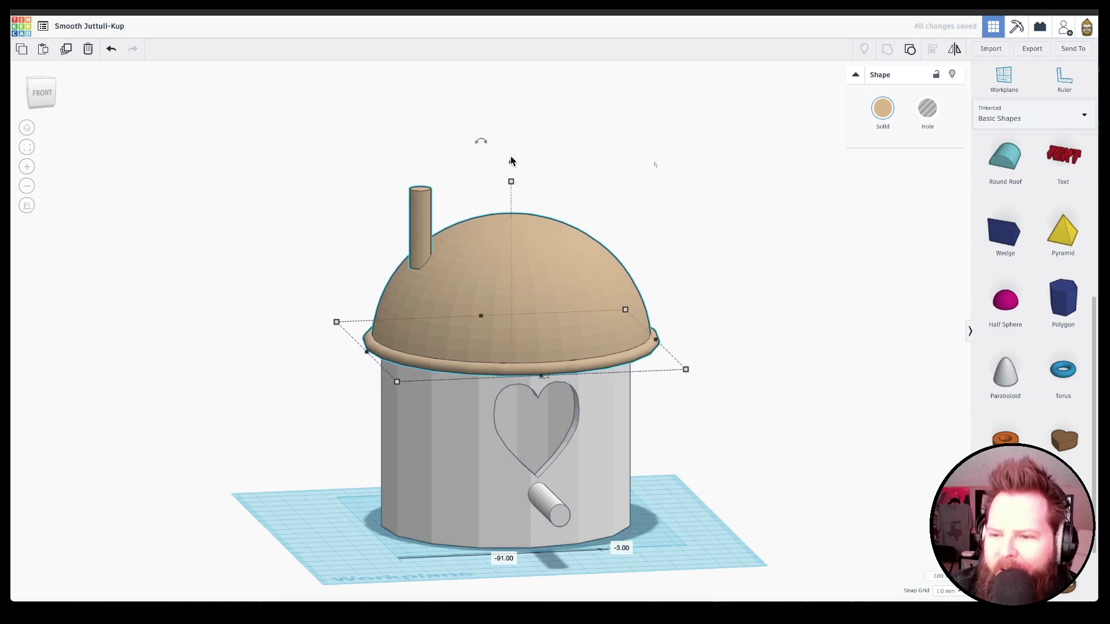
Step: Raise the dome roof 32 mm above the body and, viewed from directly above, nudge it 3 mm toward the perch
drag(511, 158, 507, 117)
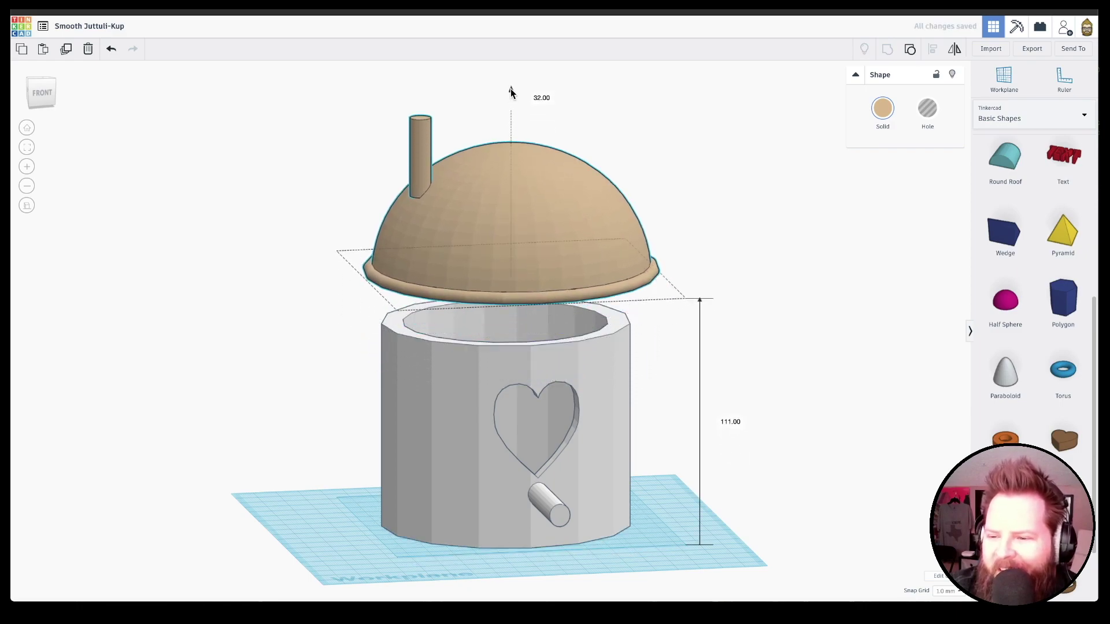
right_drag(726, 253, 359, 354)
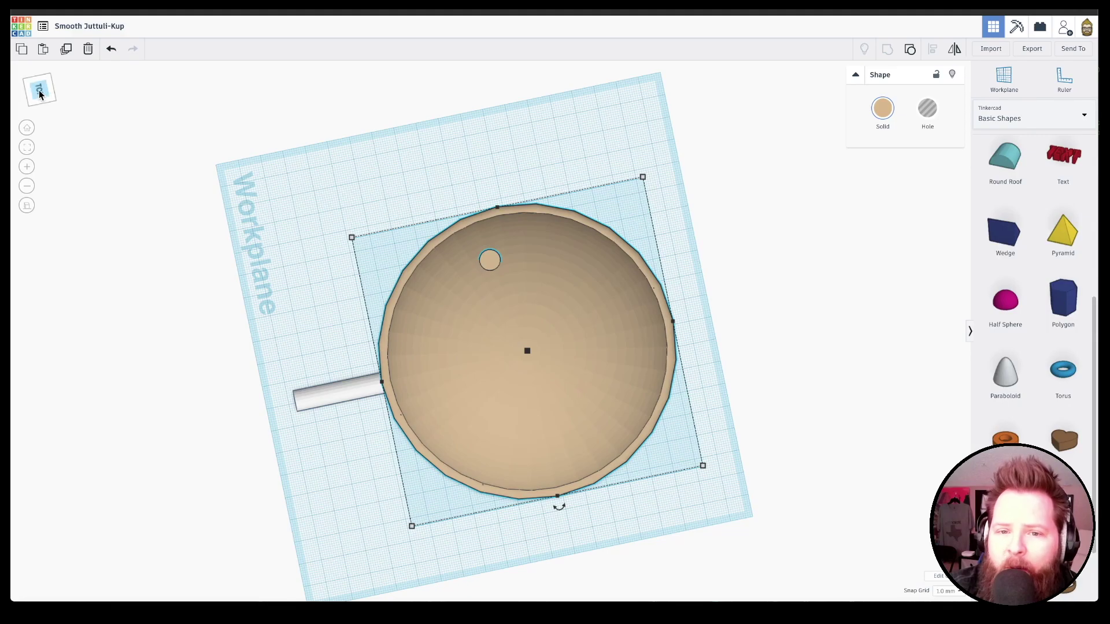
click(40, 94)
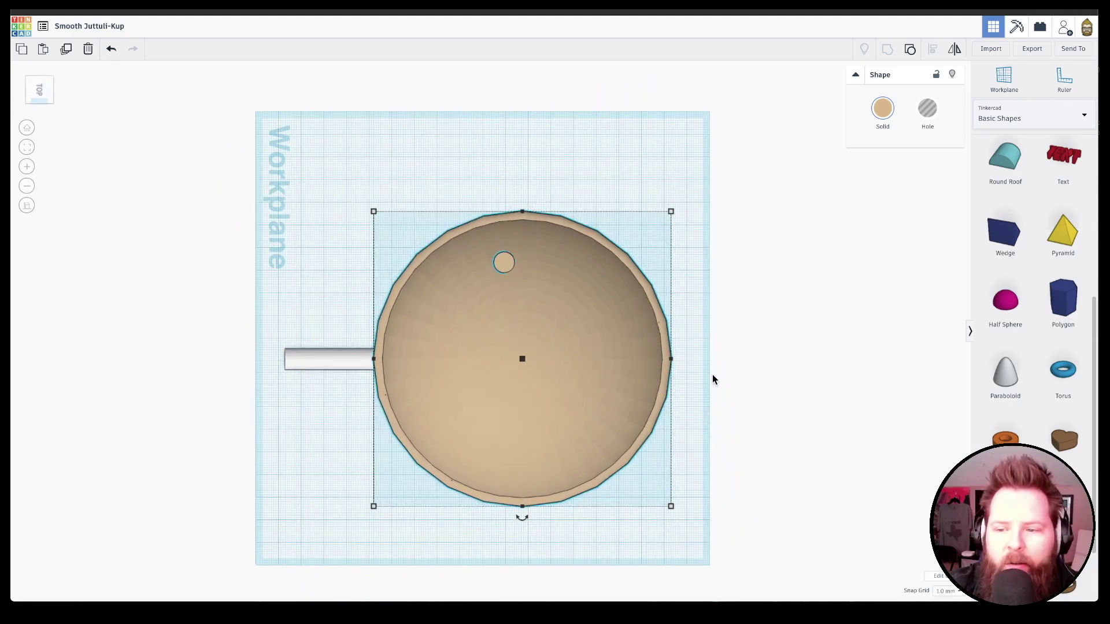
key(Left)
key(Left)
key(Left)
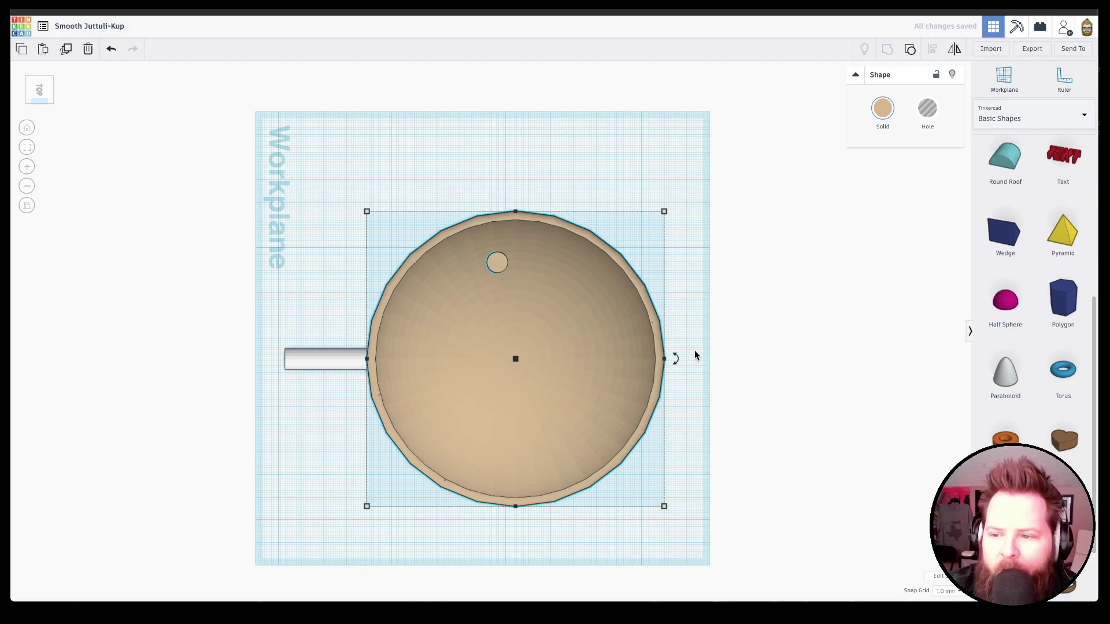
Step: In the back view, nudge the dome roof sideways until it is centred over the body
middle_drag(693, 354, 681, 283)
right_drag(681, 283, 477, 131)
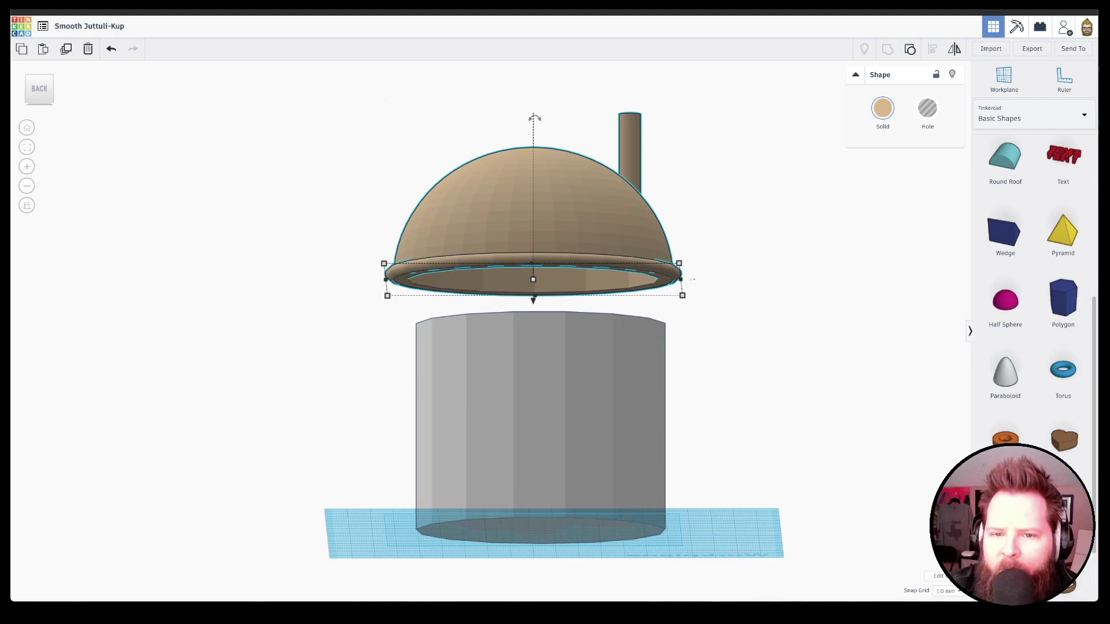
click(38, 91)
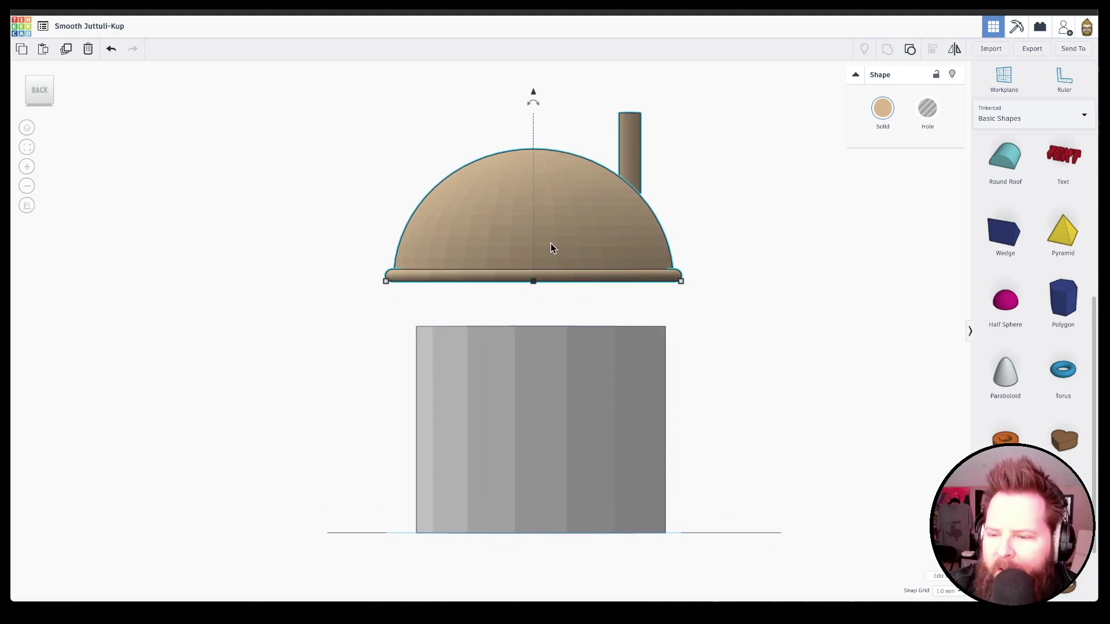
key(Right)
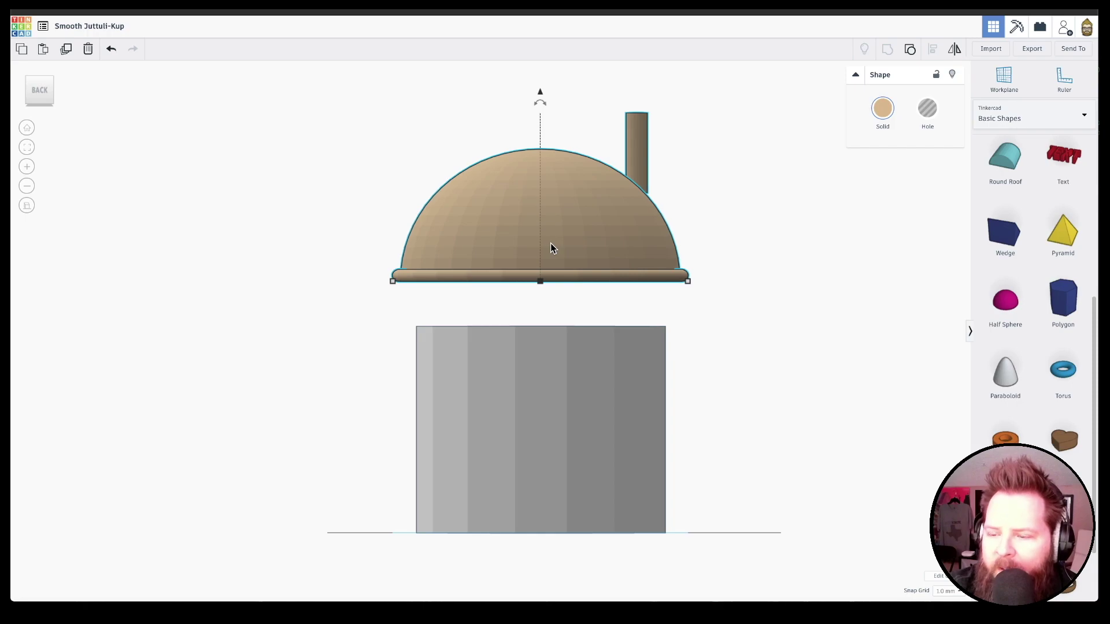